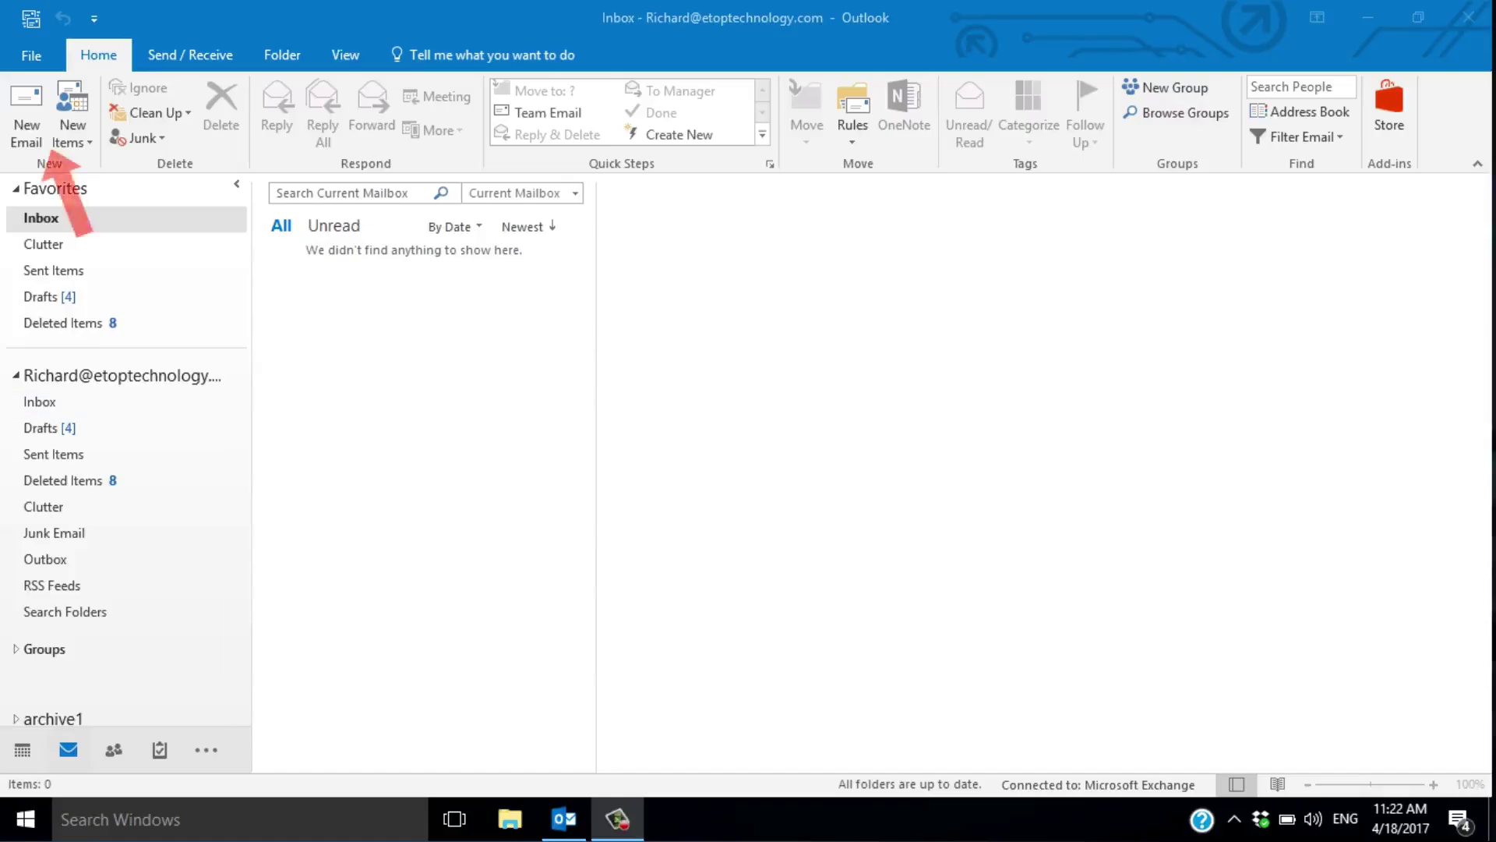
- Create a new email message with the subject "Out of Office 1st to 7th May"
click(27, 117)
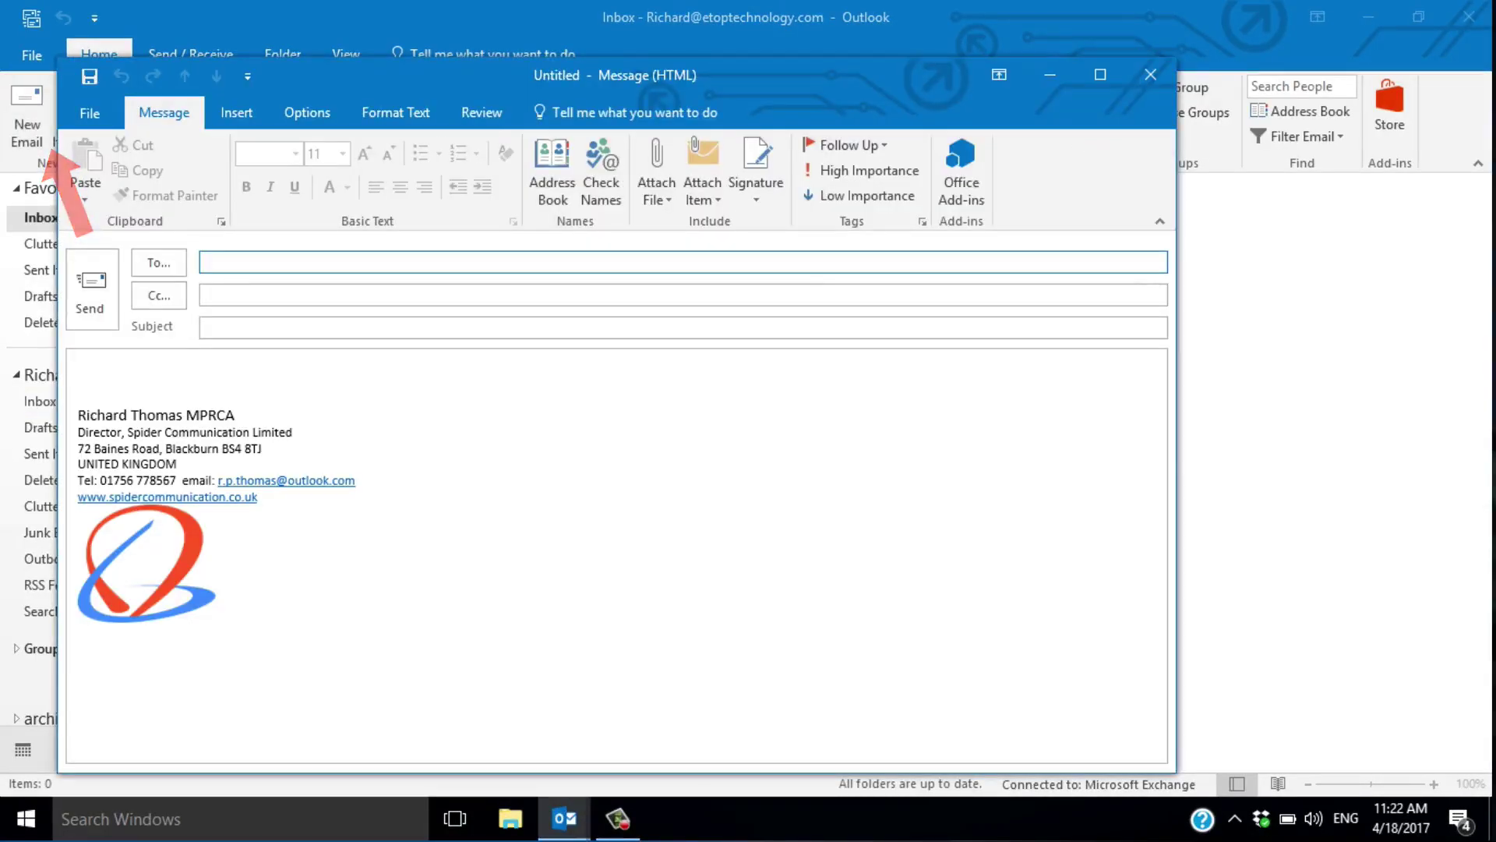
click(204, 327)
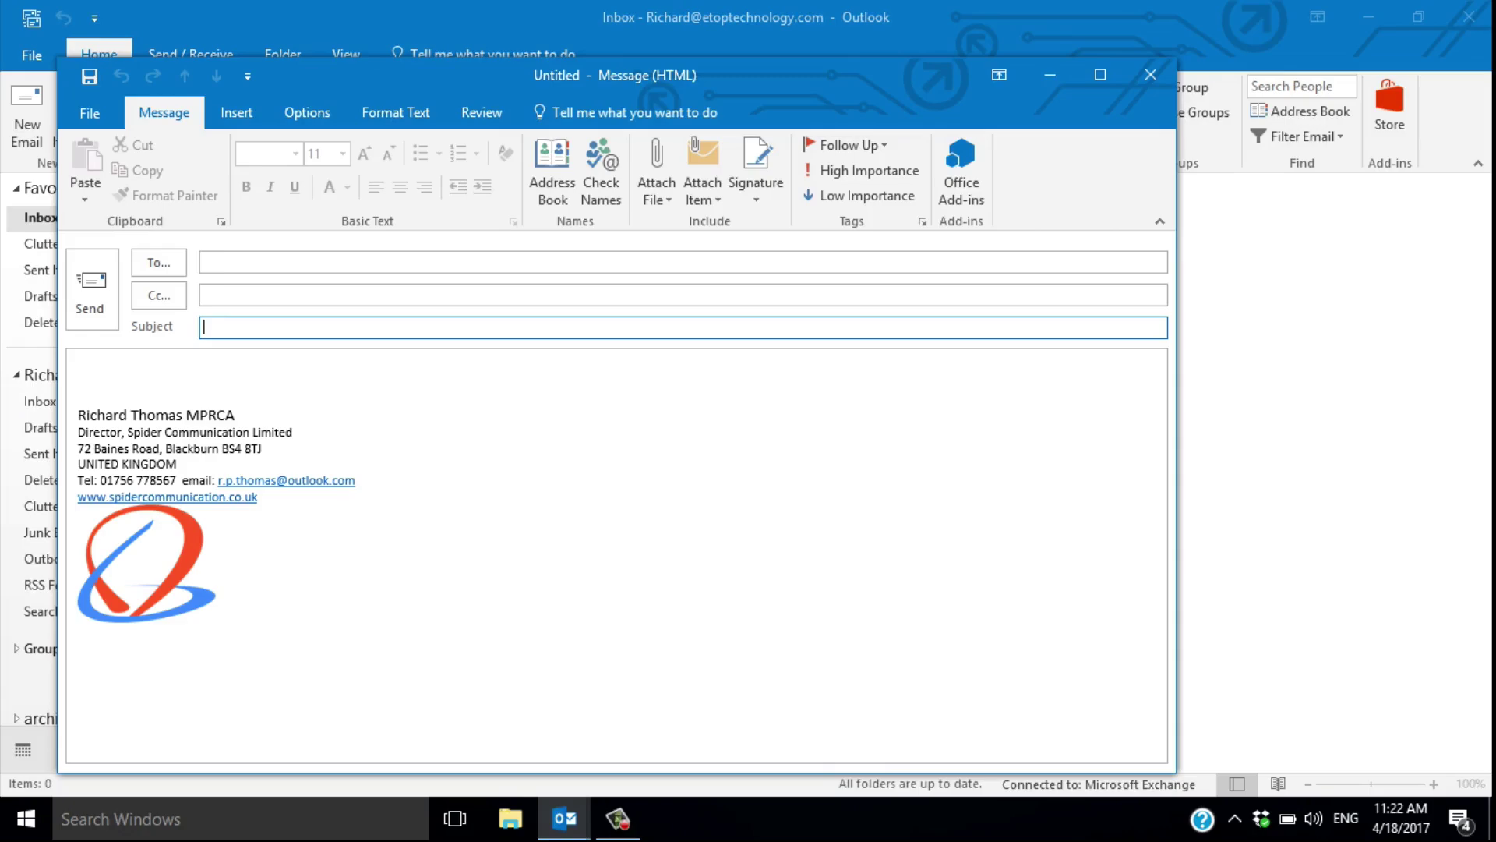
text(Out of Office)
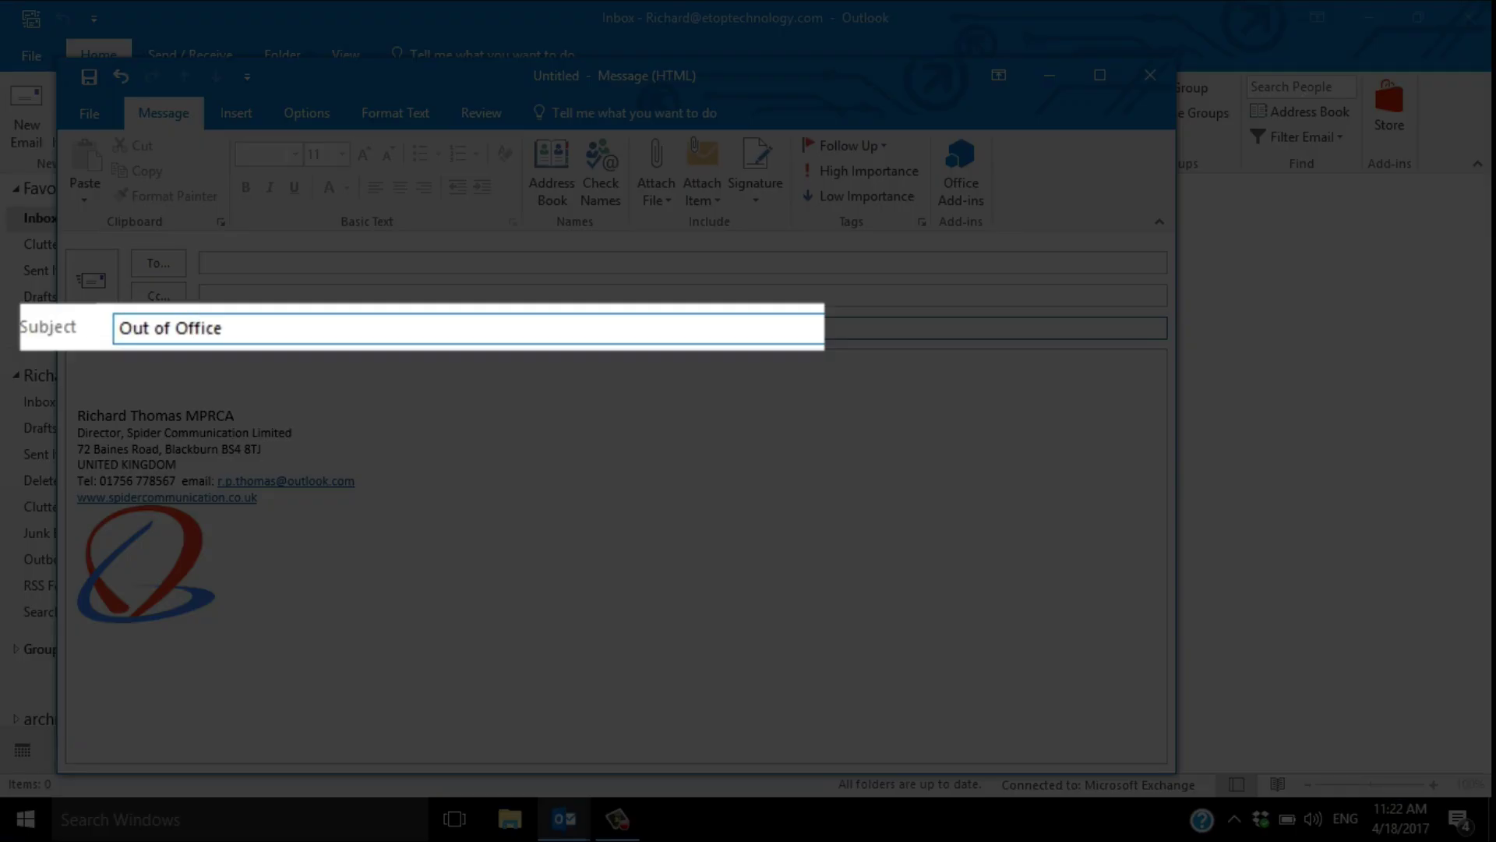
text( 1st to 7th May)
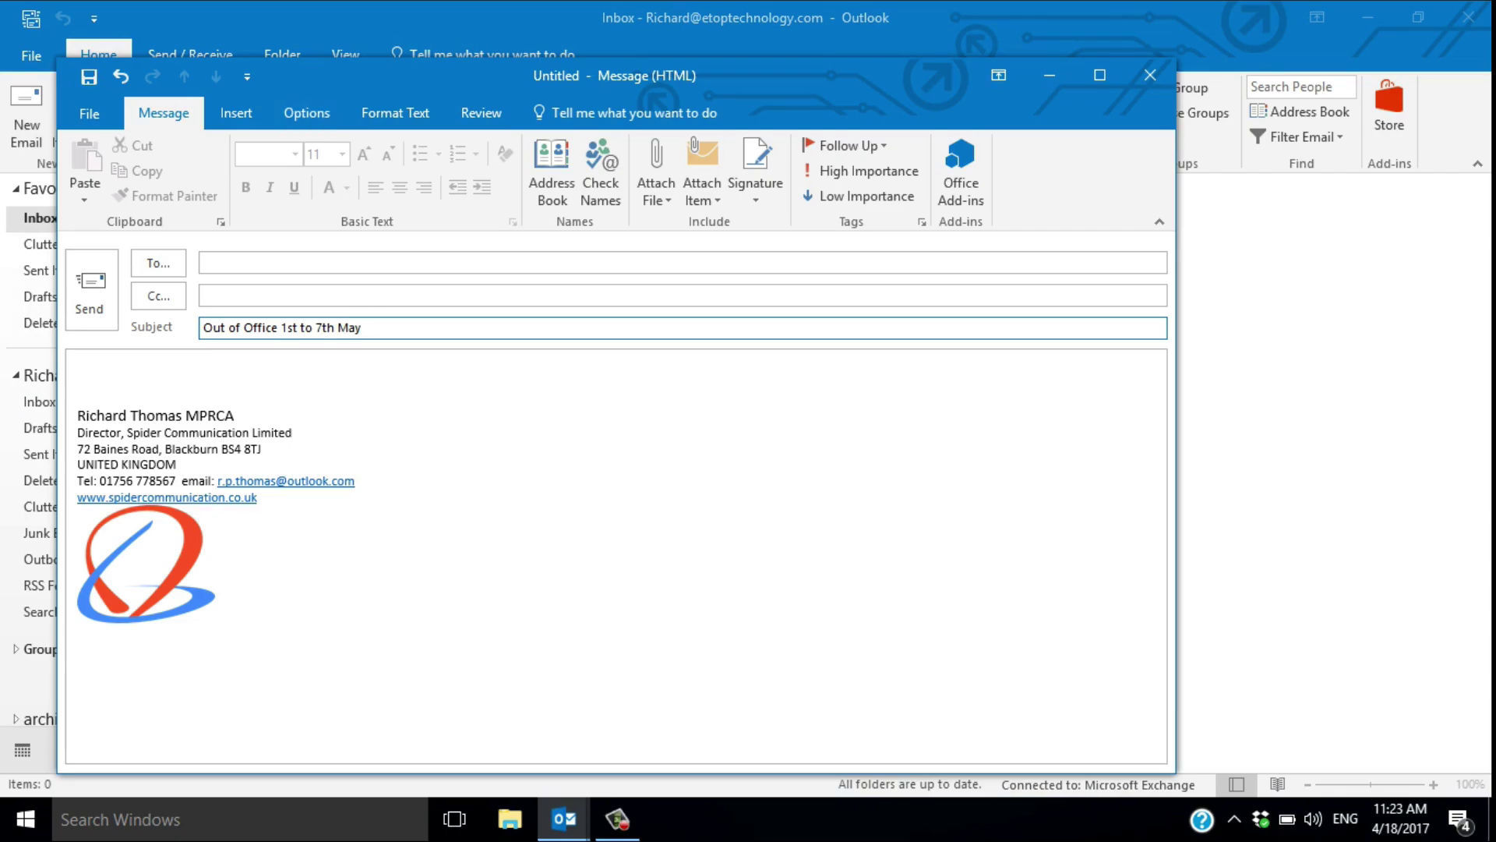
- Write the body: "I will be out of the office from 1st to 7th May inclusive", a colleague's contact for urgent queries, and "With every good wish,"
key(Tab)
text(I )
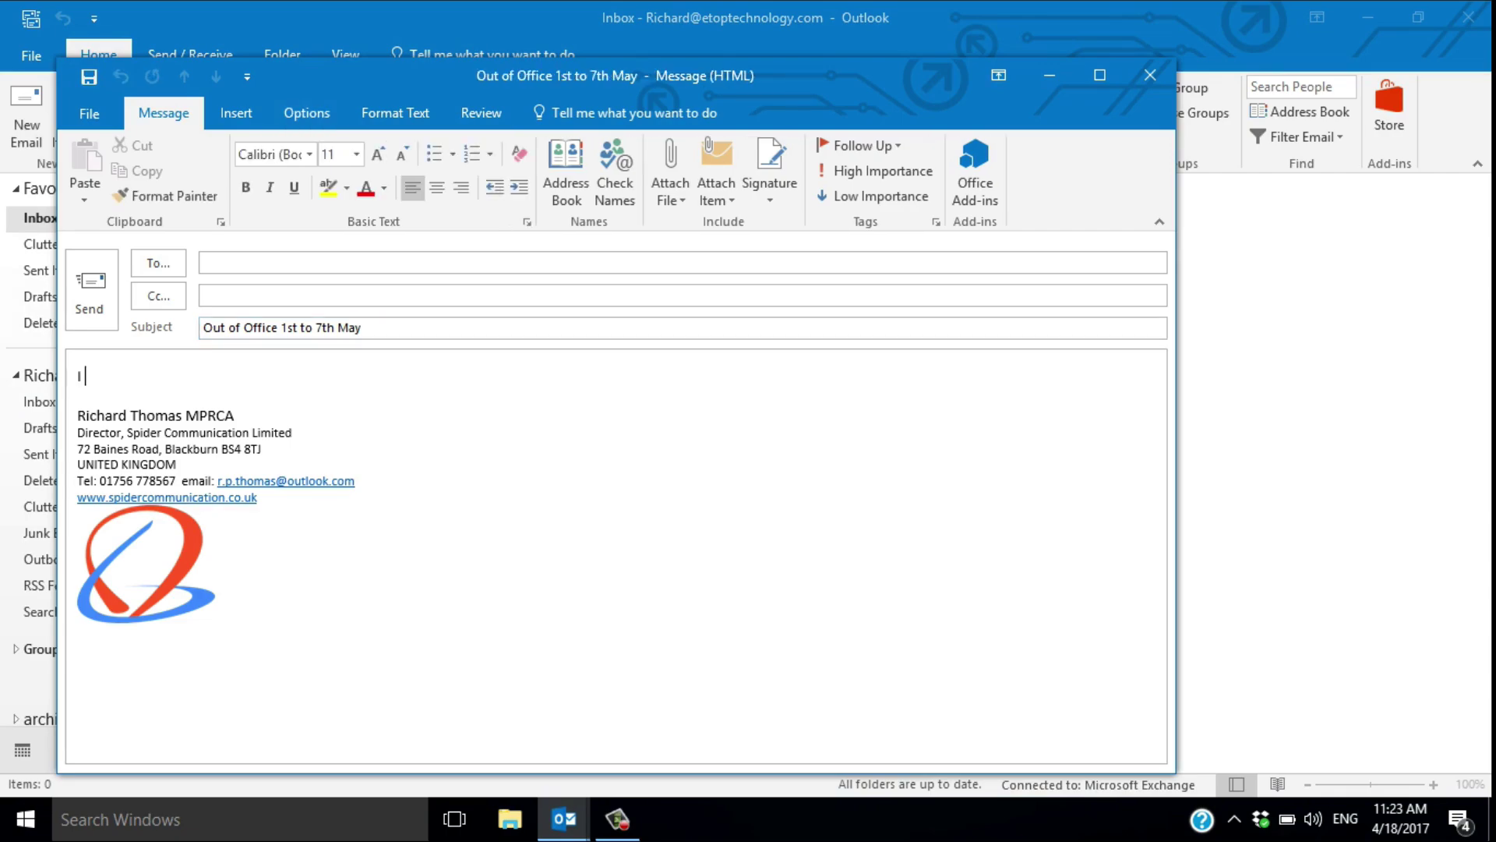
text(will be out of the office)
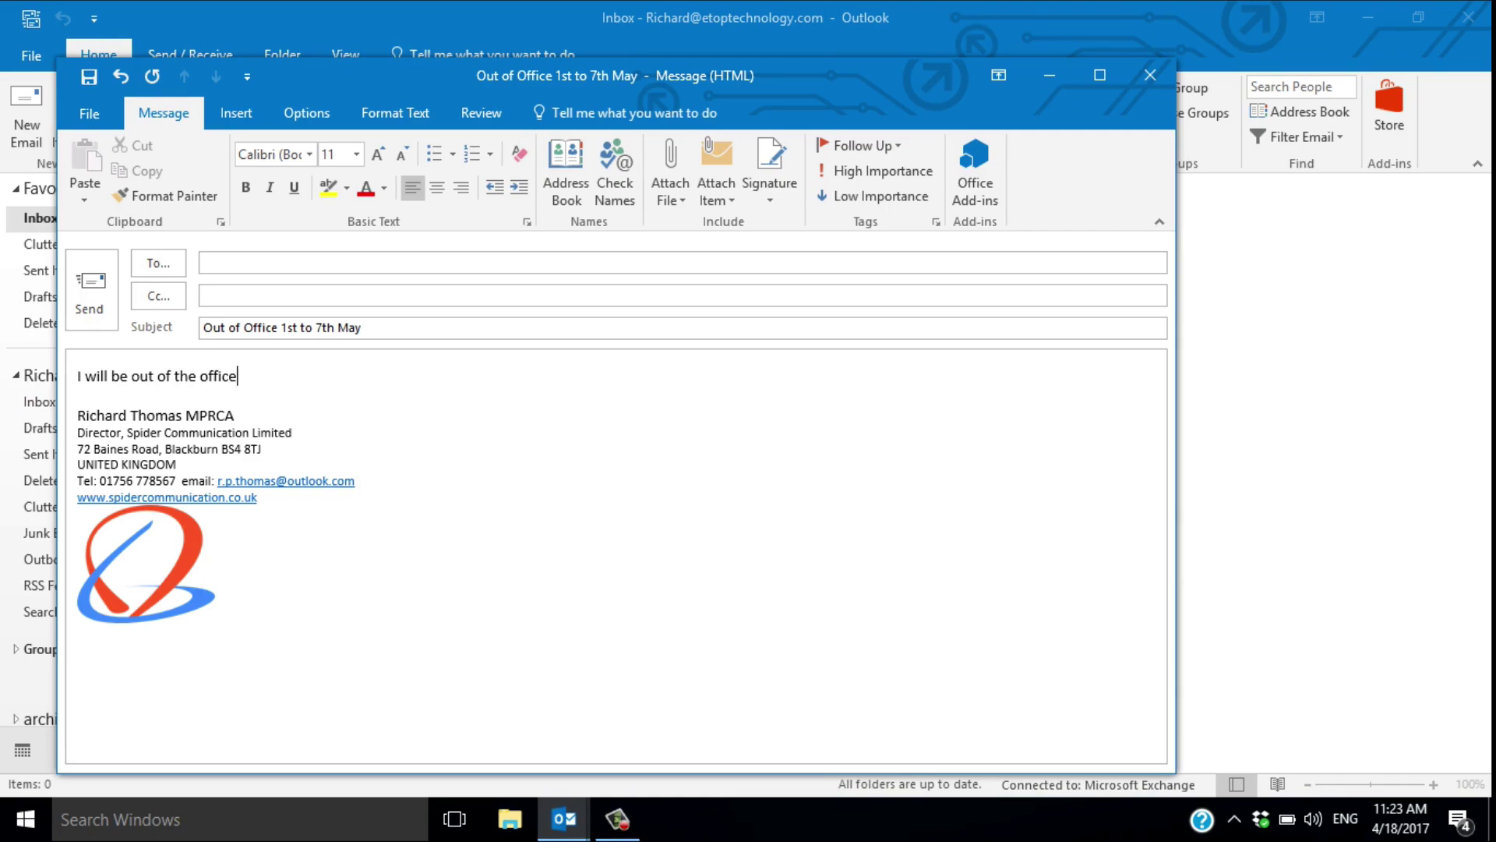
text( from 1st to 7)
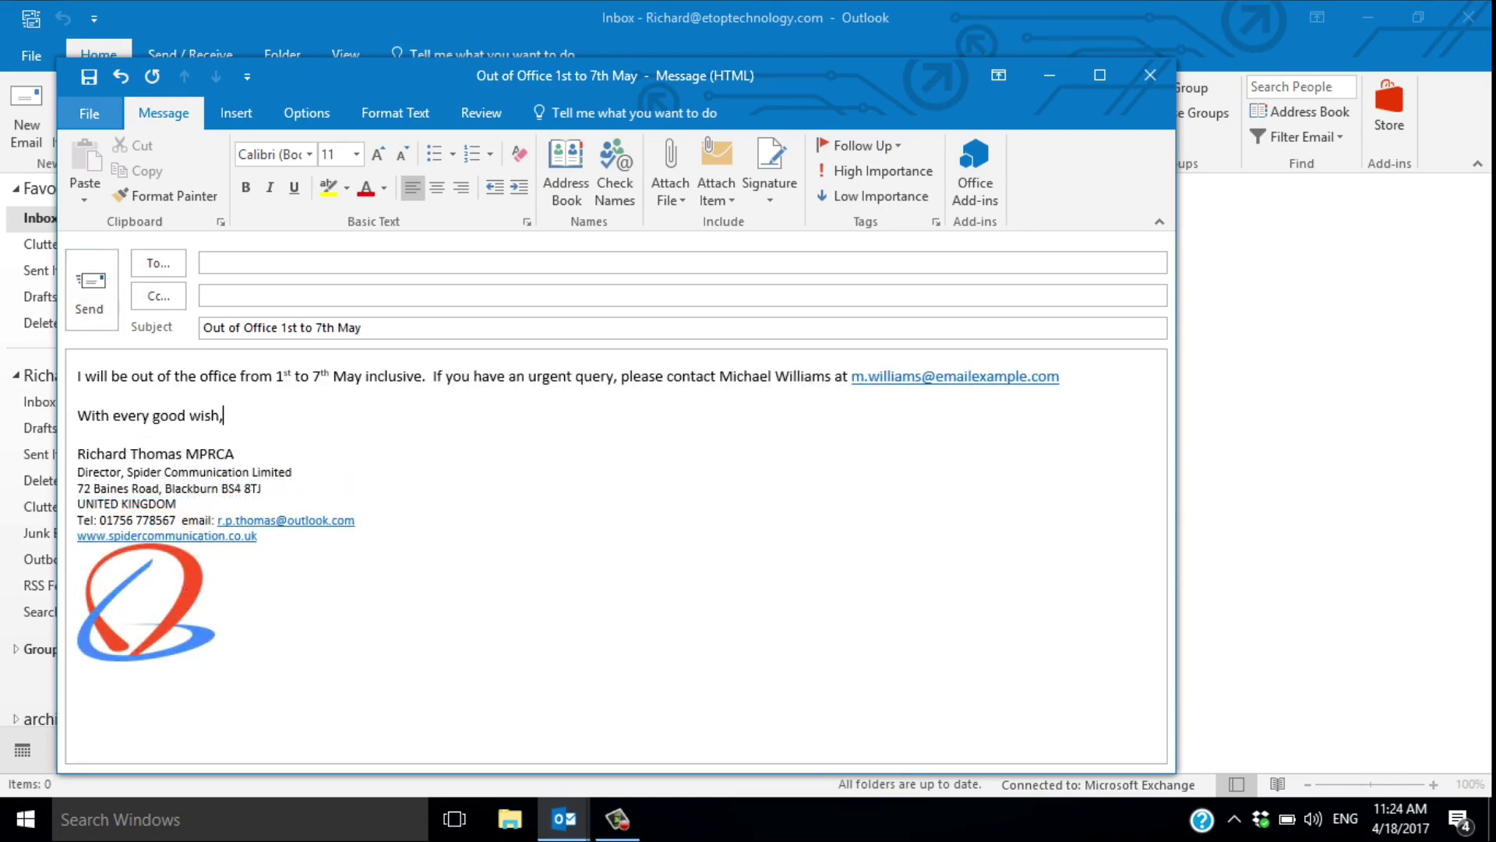
- Save the message as an Outlook Template (*.oft) named "Out of Office 1st to 7th May.oft" in the Templates folder
click(89, 113)
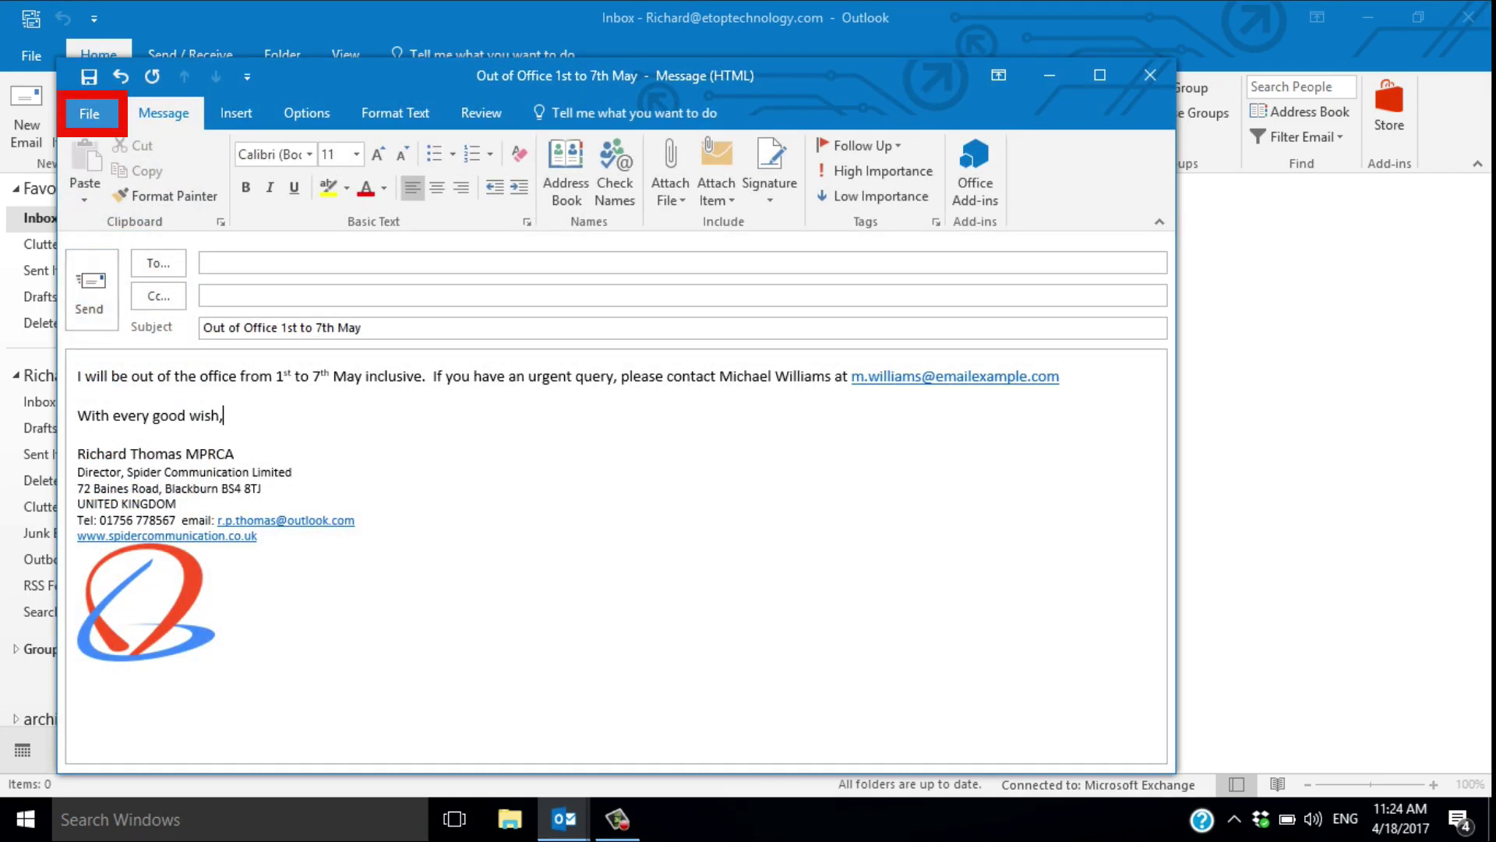
click(89, 113)
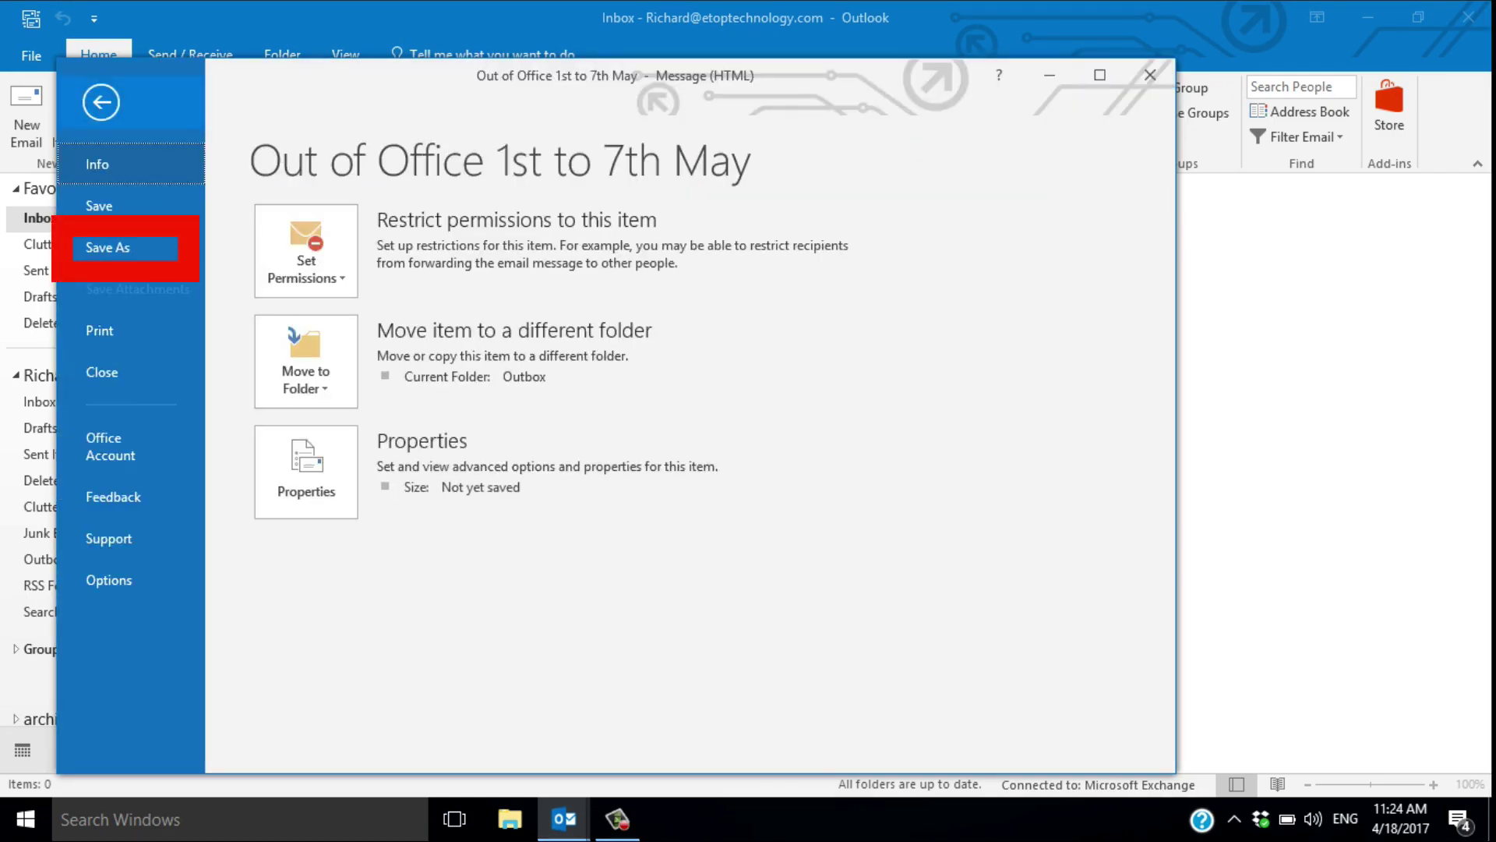
click(125, 248)
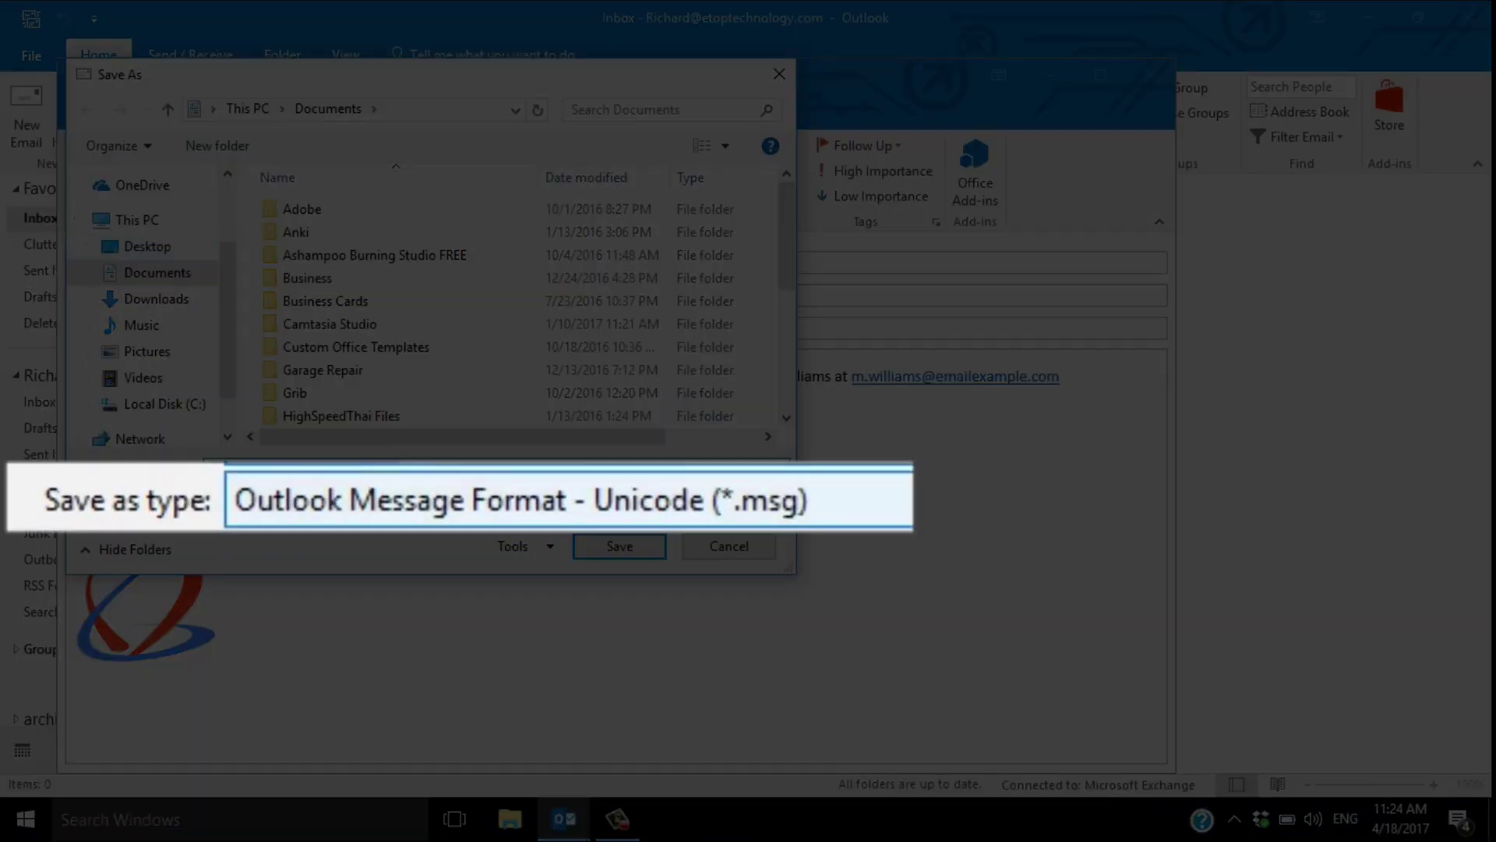
click(497, 500)
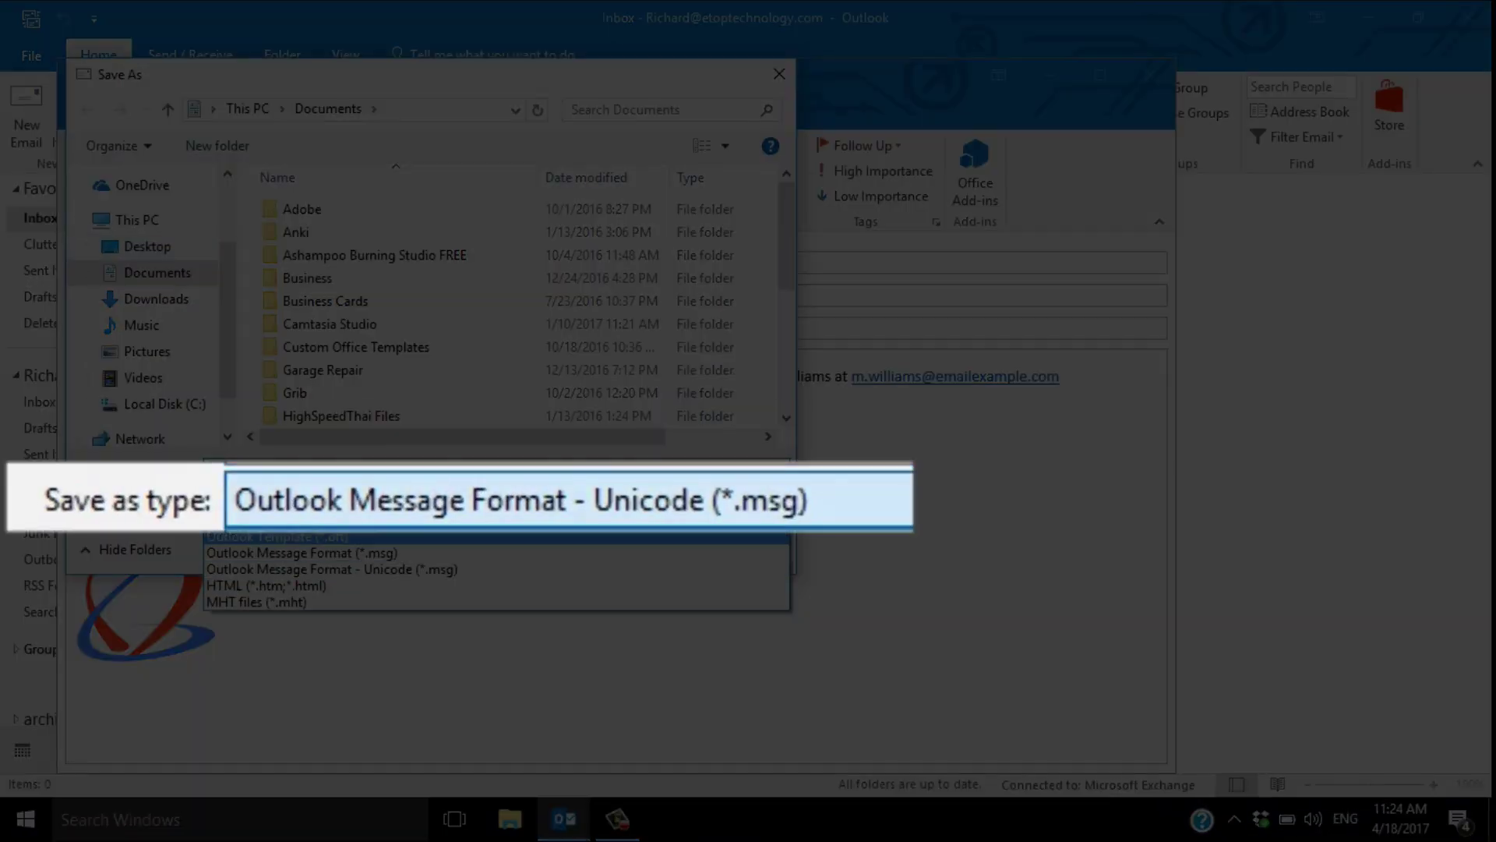
key(Return)
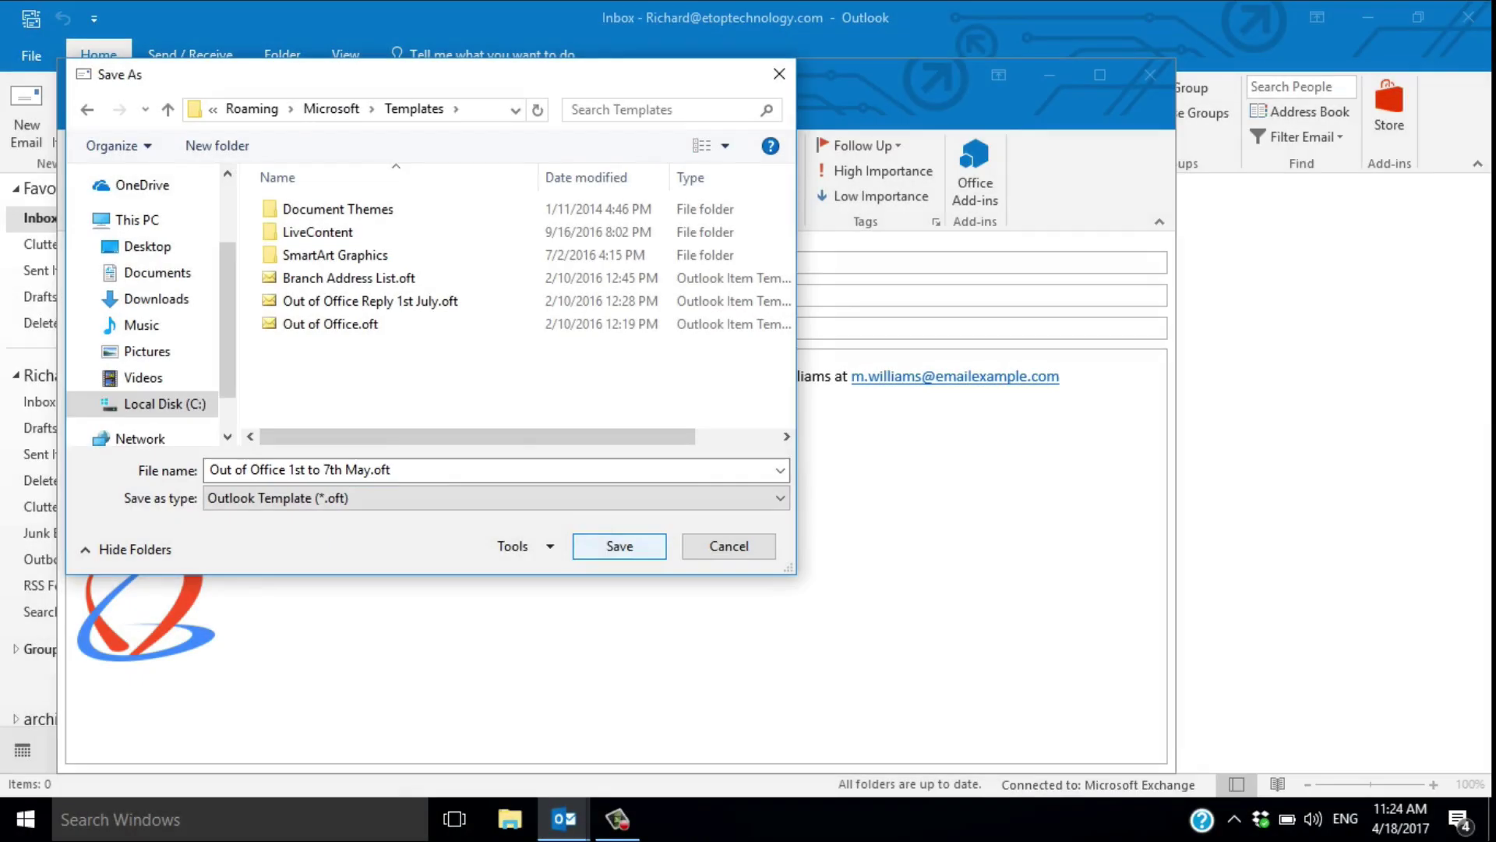
key(Return)
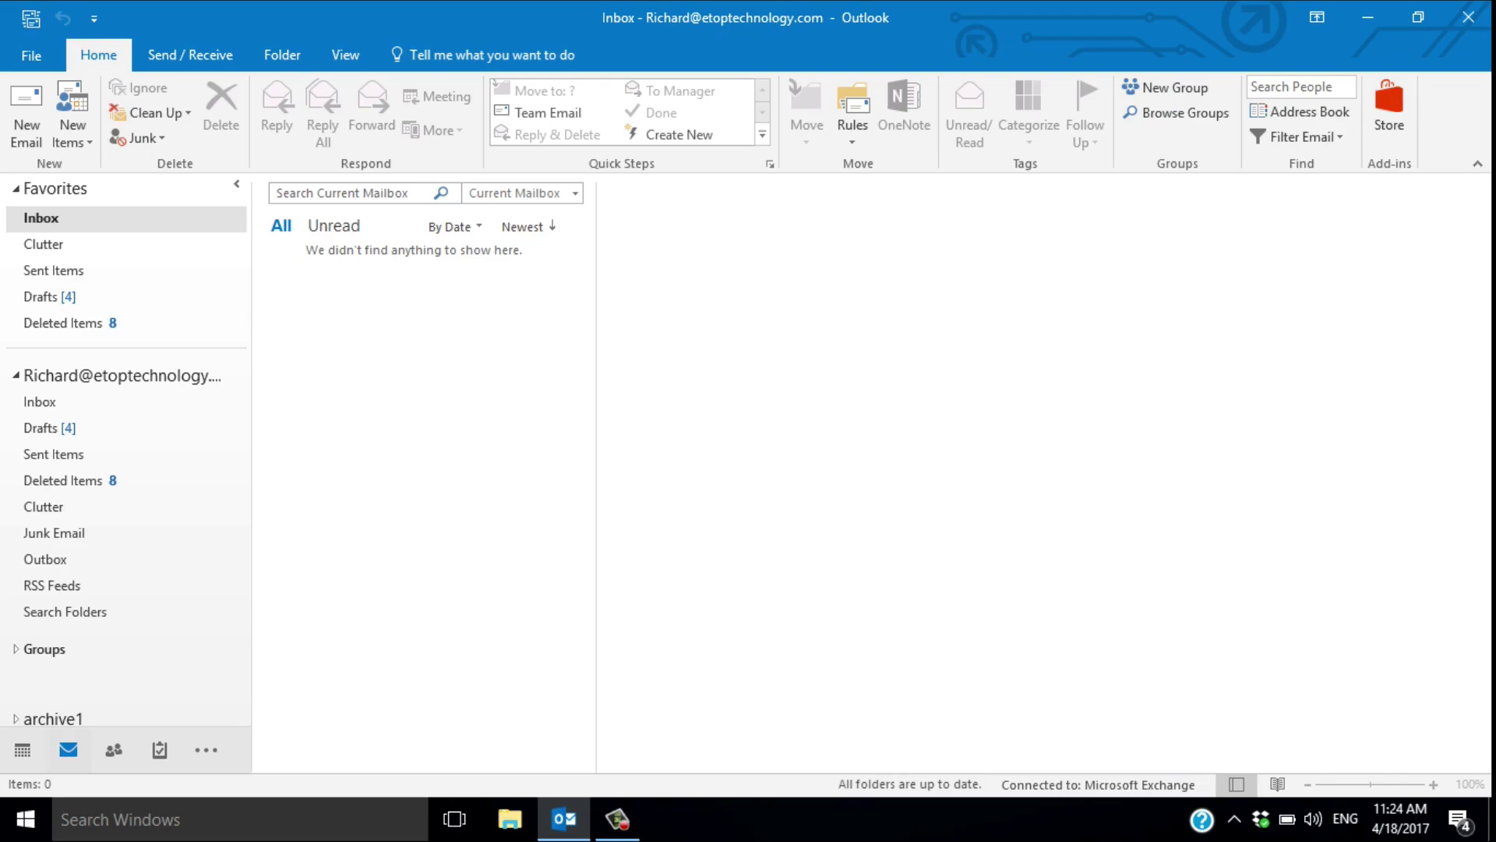
- Start a blank rule for received messages with the condition "where my name is in the To box"
click(853, 117)
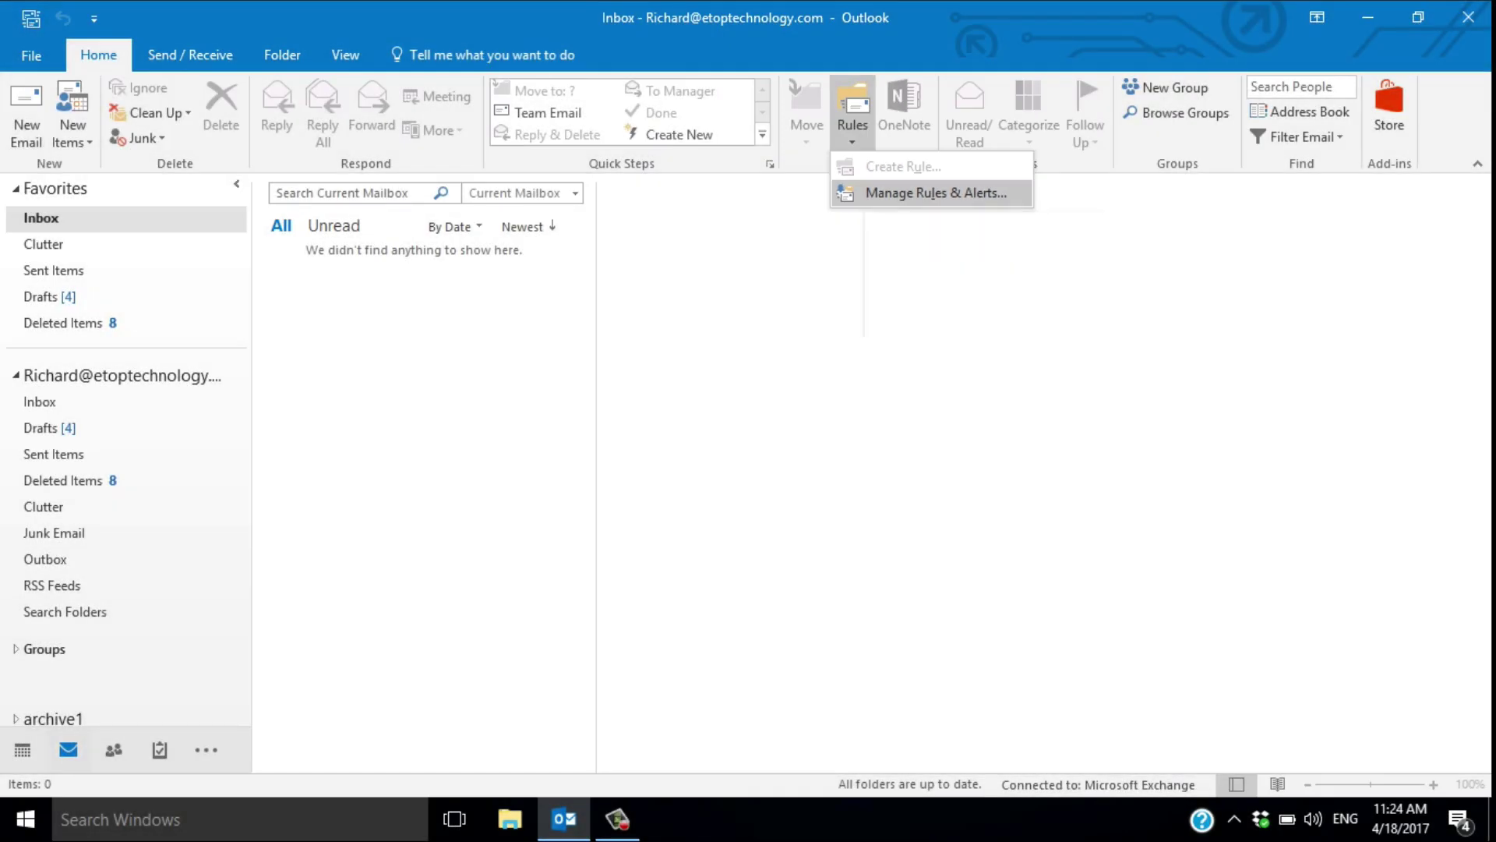
click(935, 192)
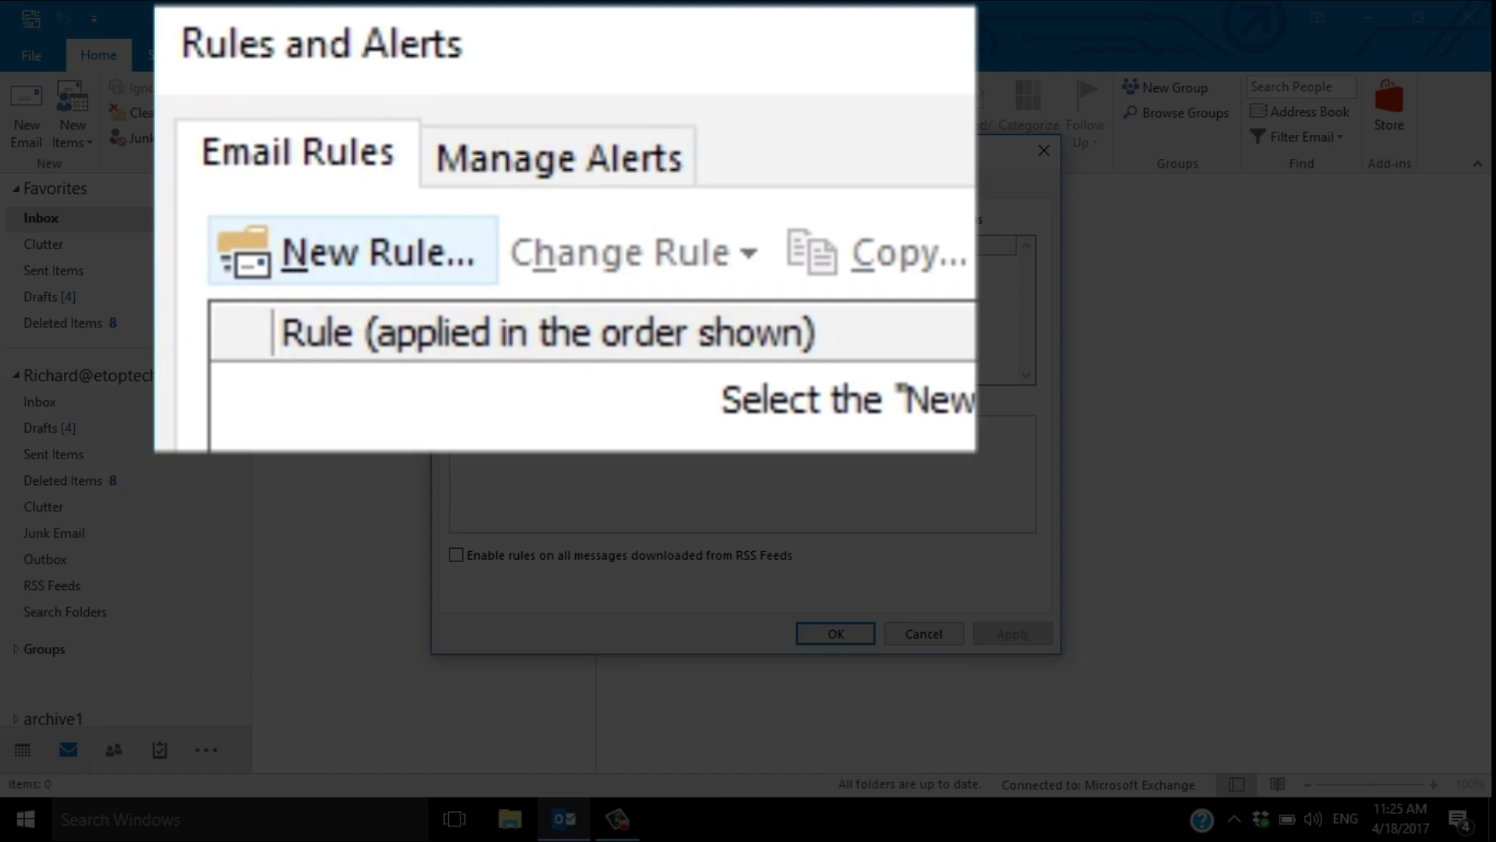
click(496, 219)
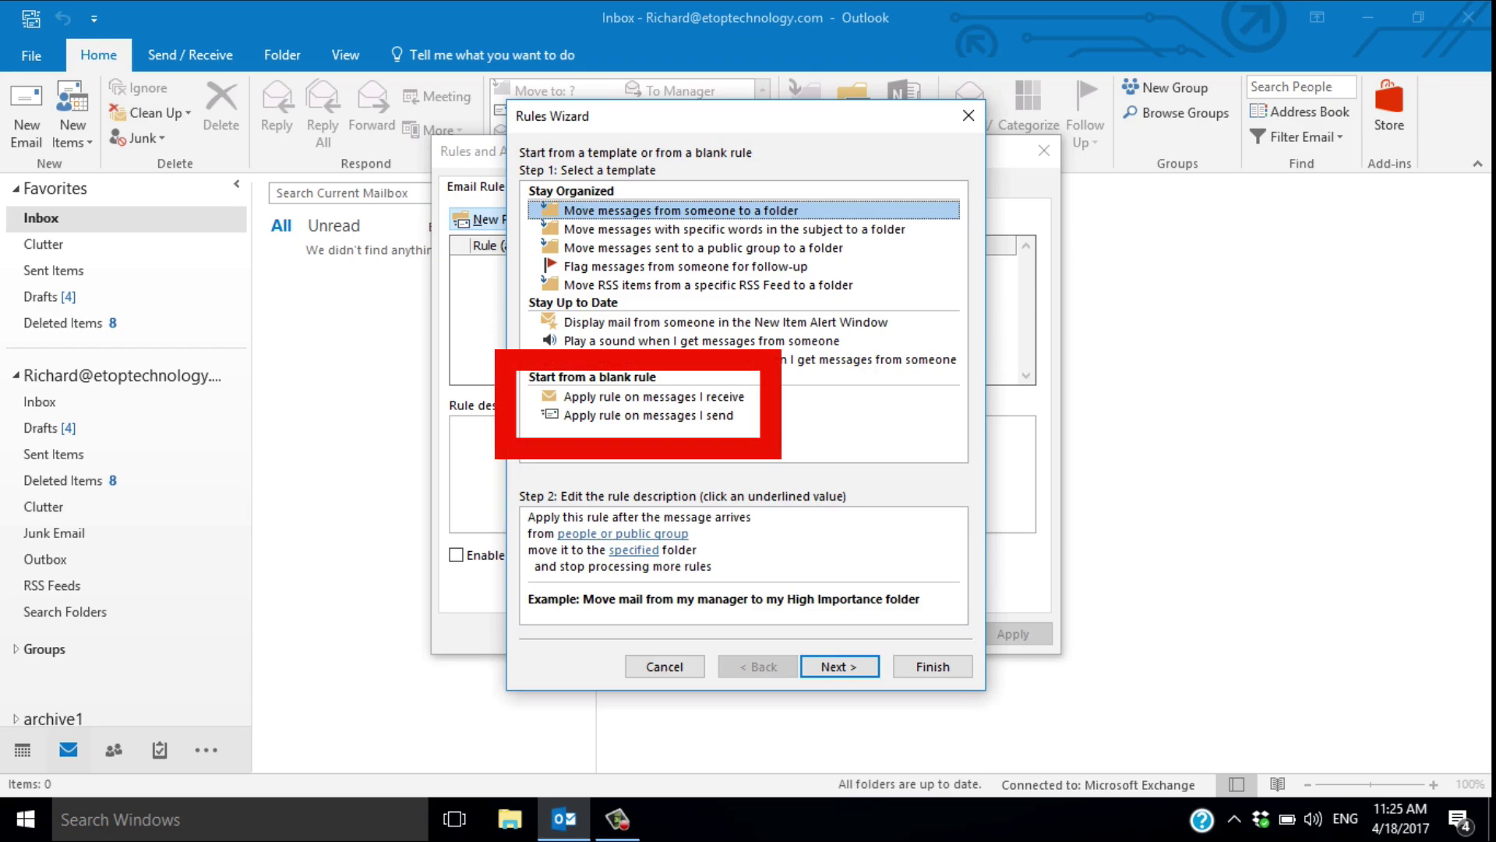
click(653, 396)
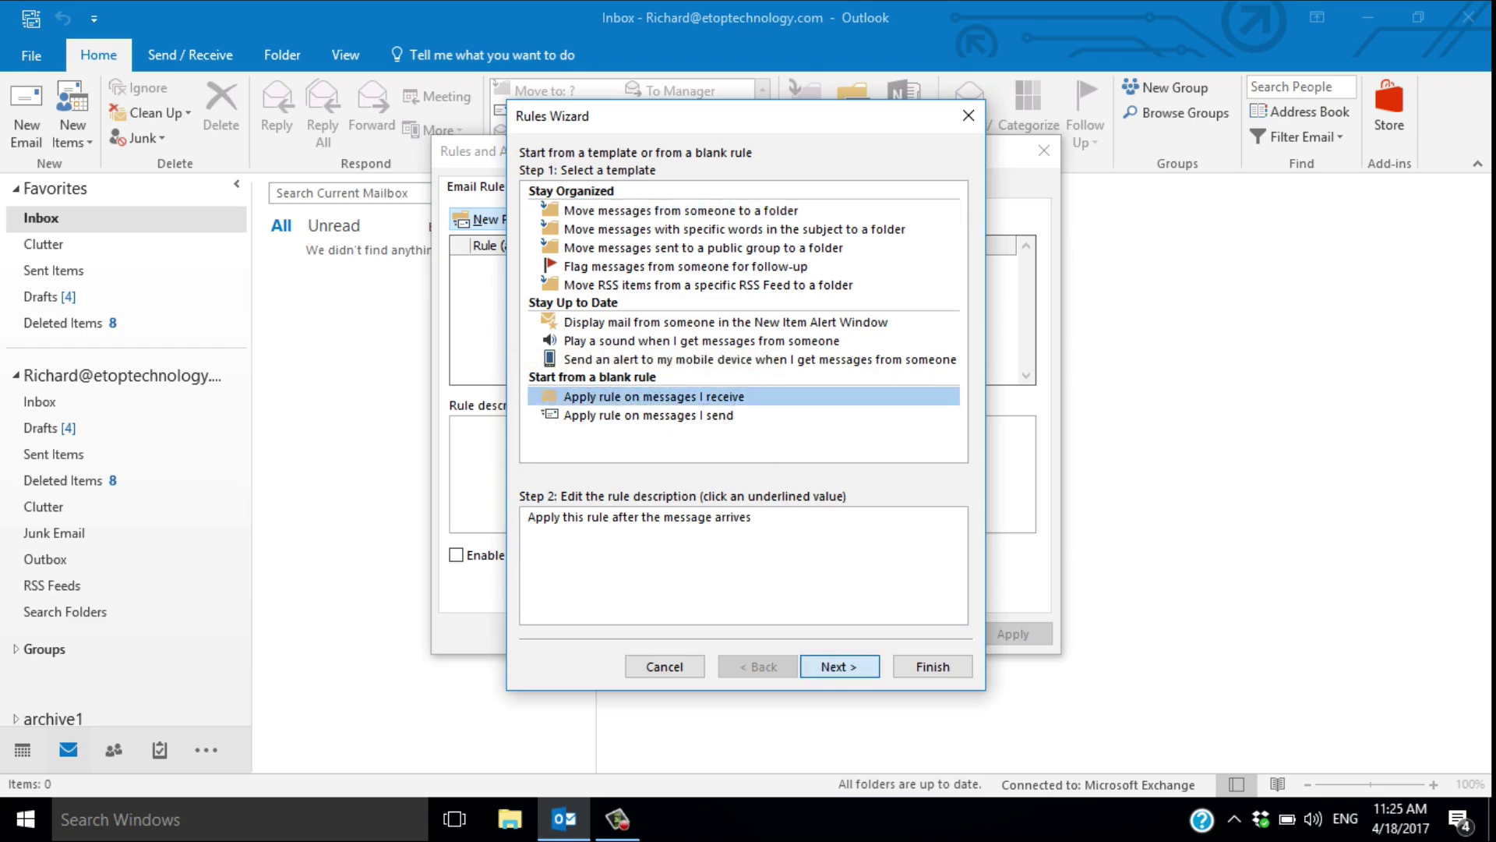
click(838, 667)
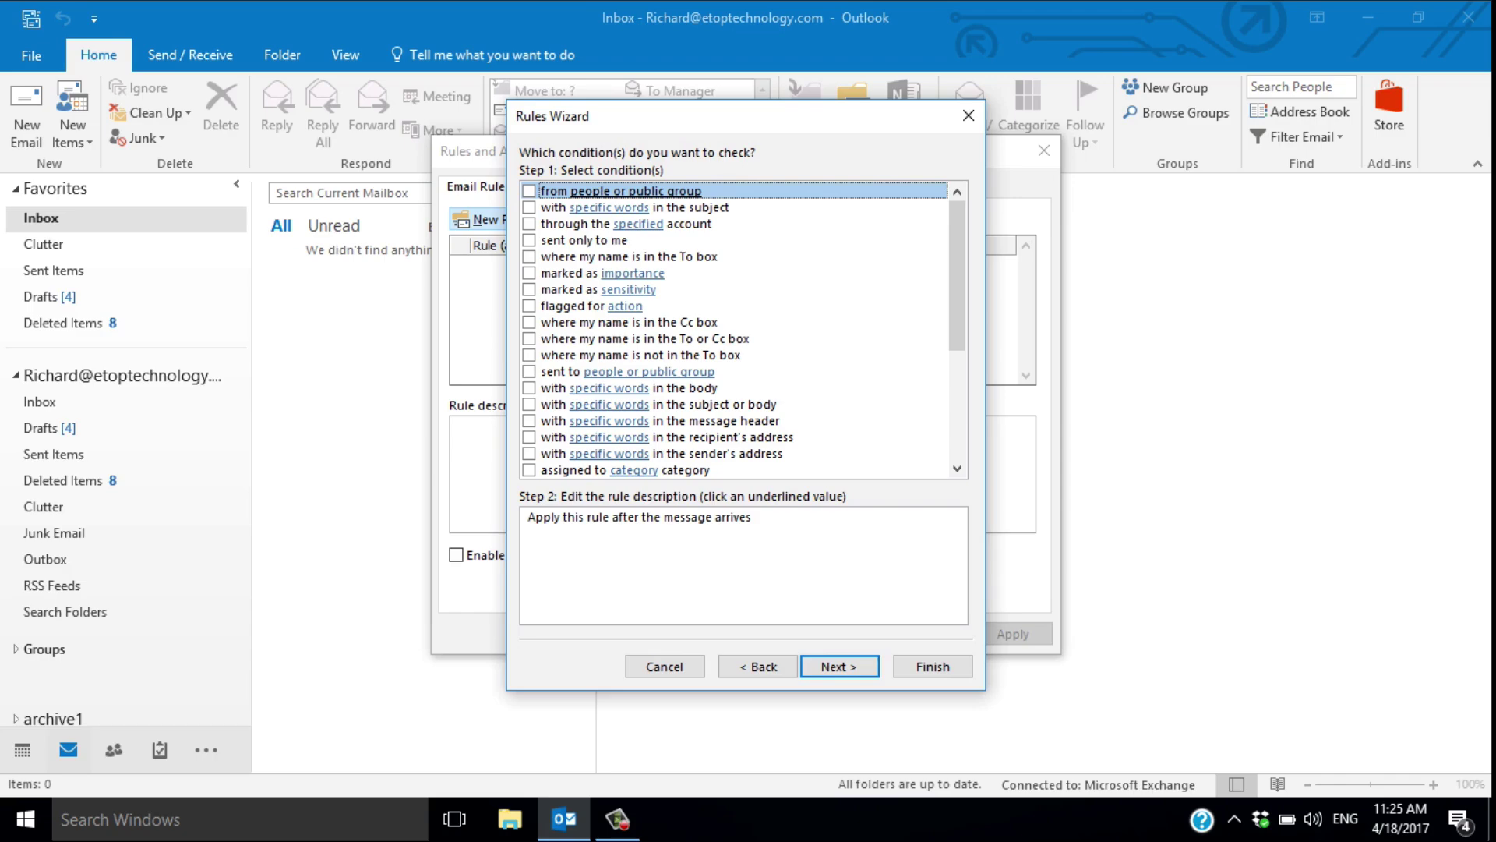
click(529, 256)
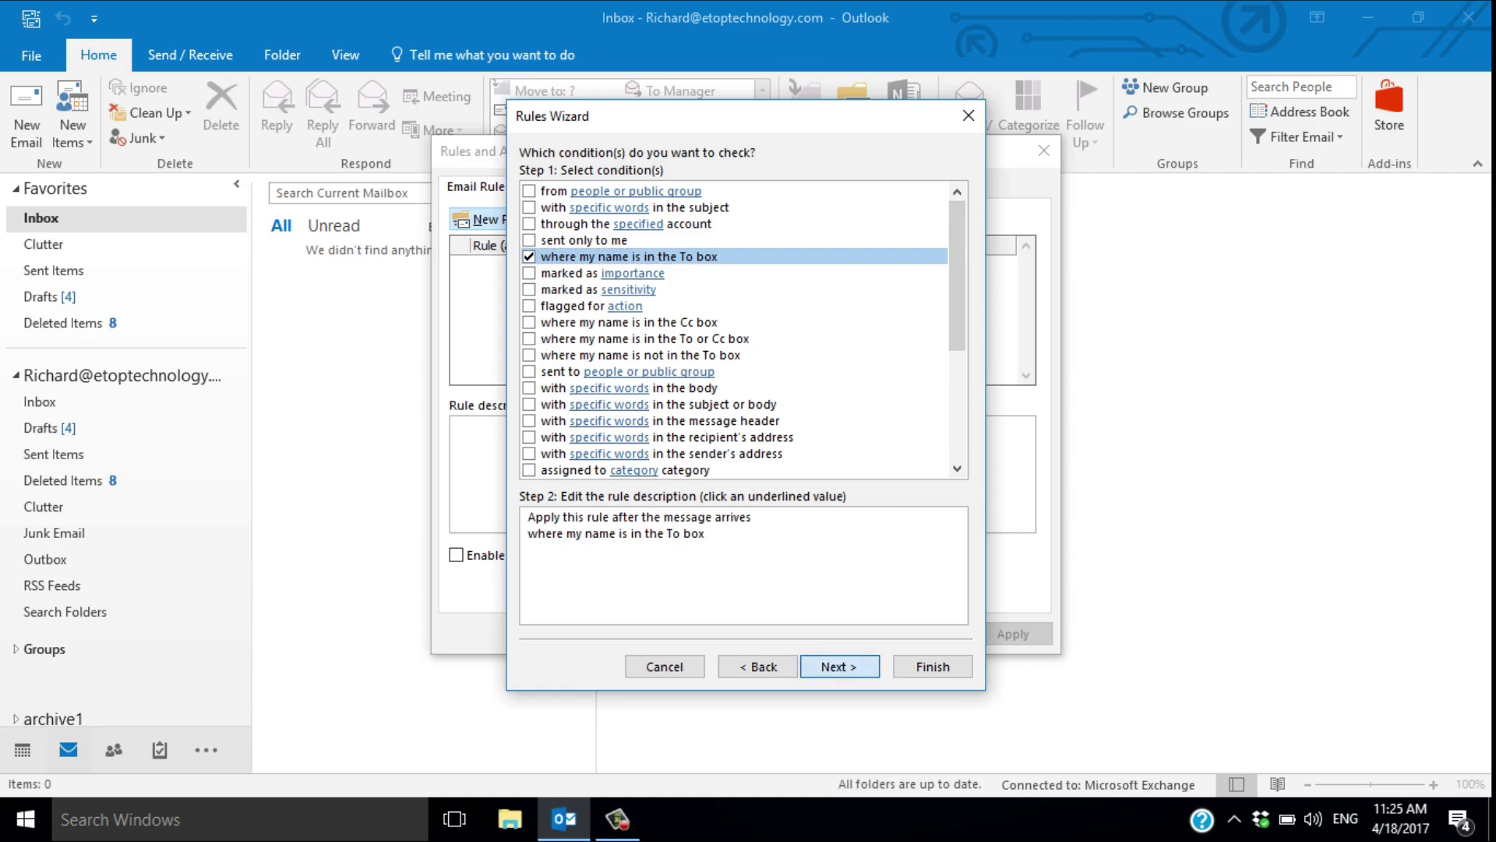
key(Return)
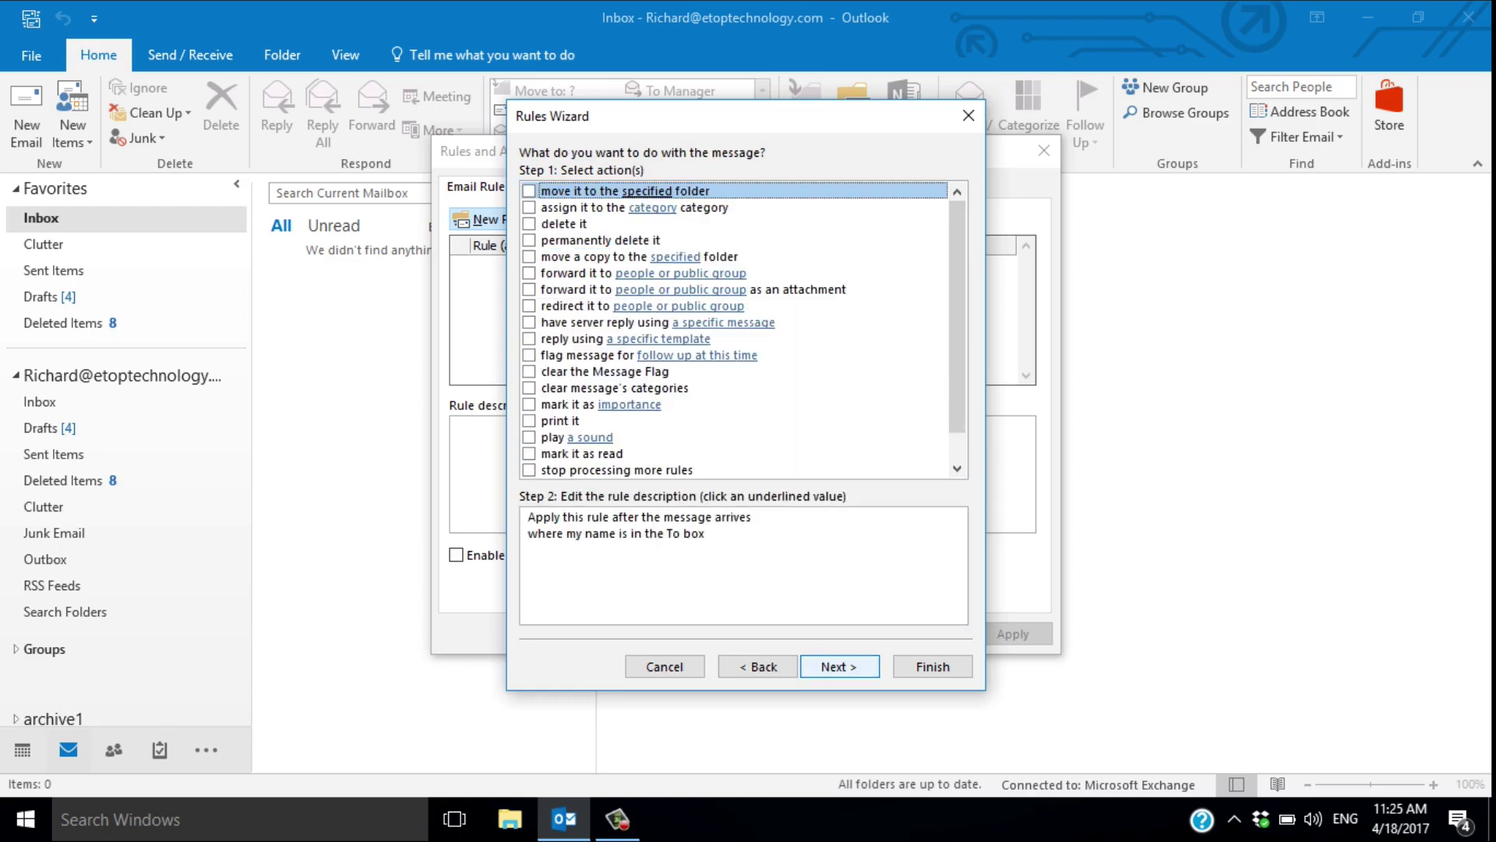
- Set the rule's action to reply using the "Out of Office 1st to 7th May" template from User Templates in File System
click(529, 339)
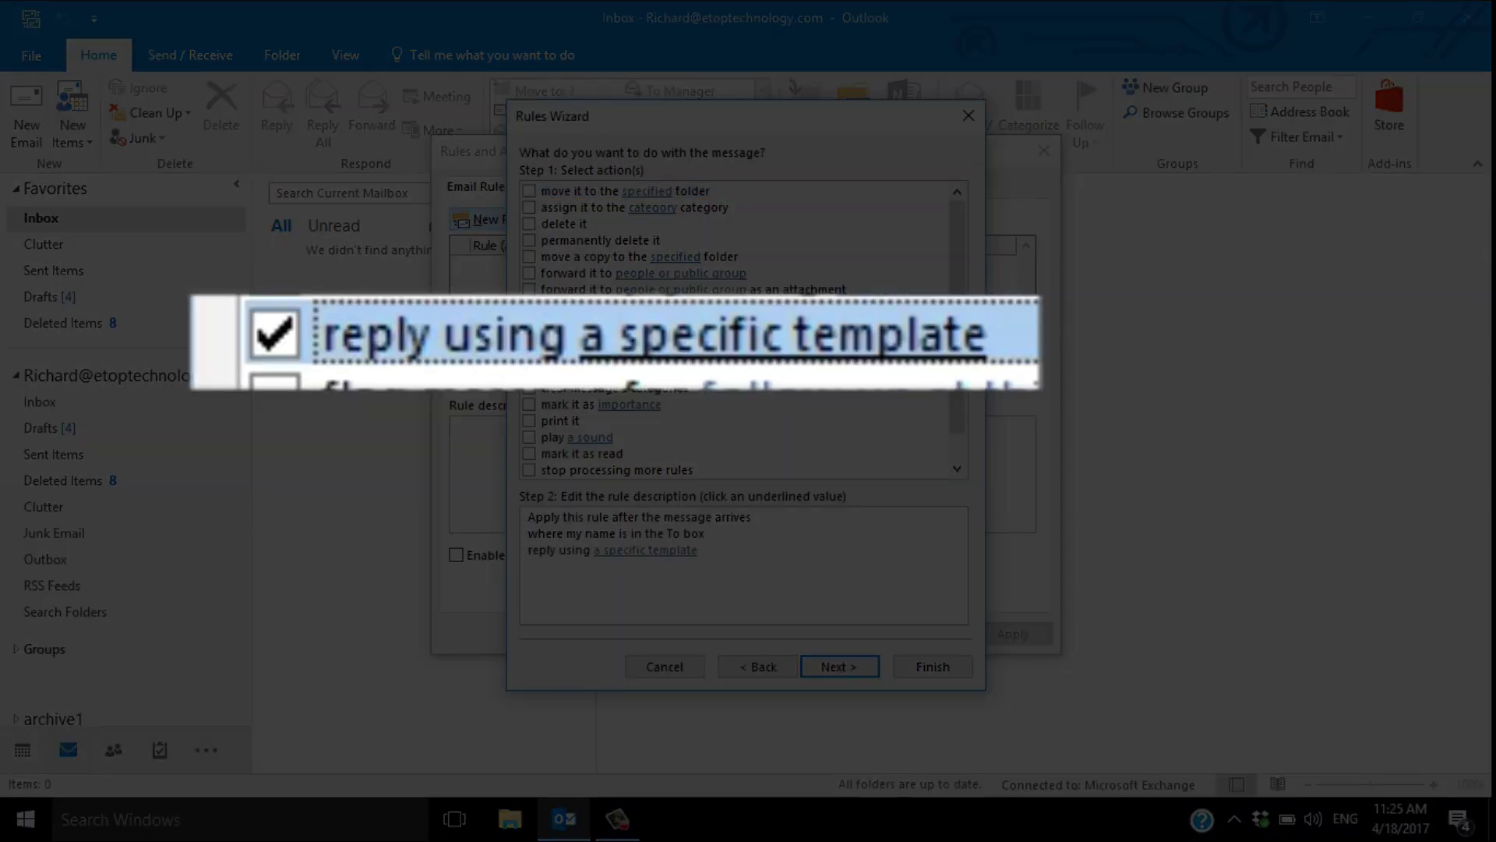
key(Tab)
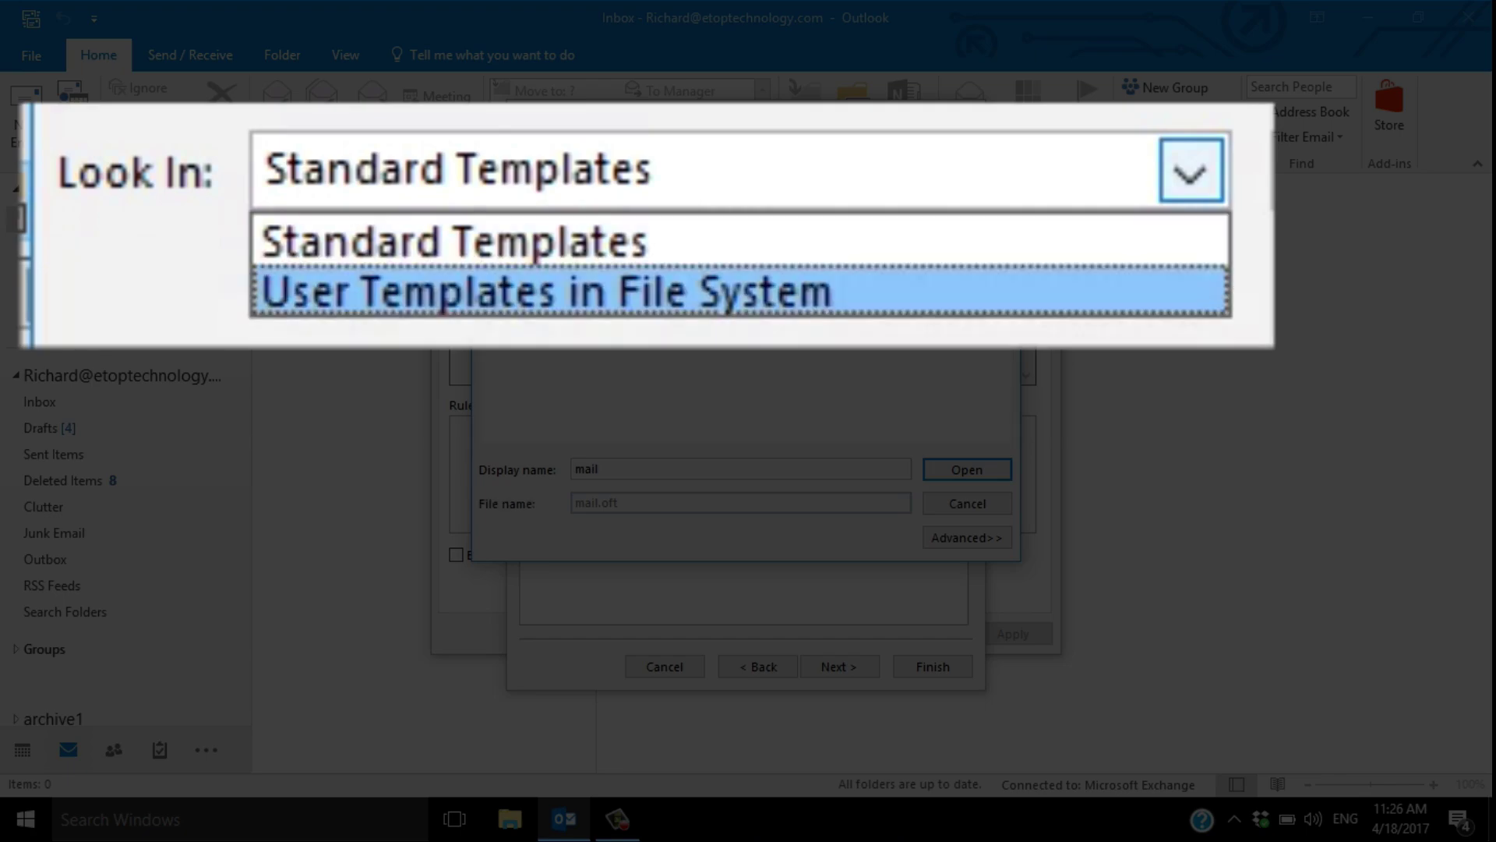
click(545, 292)
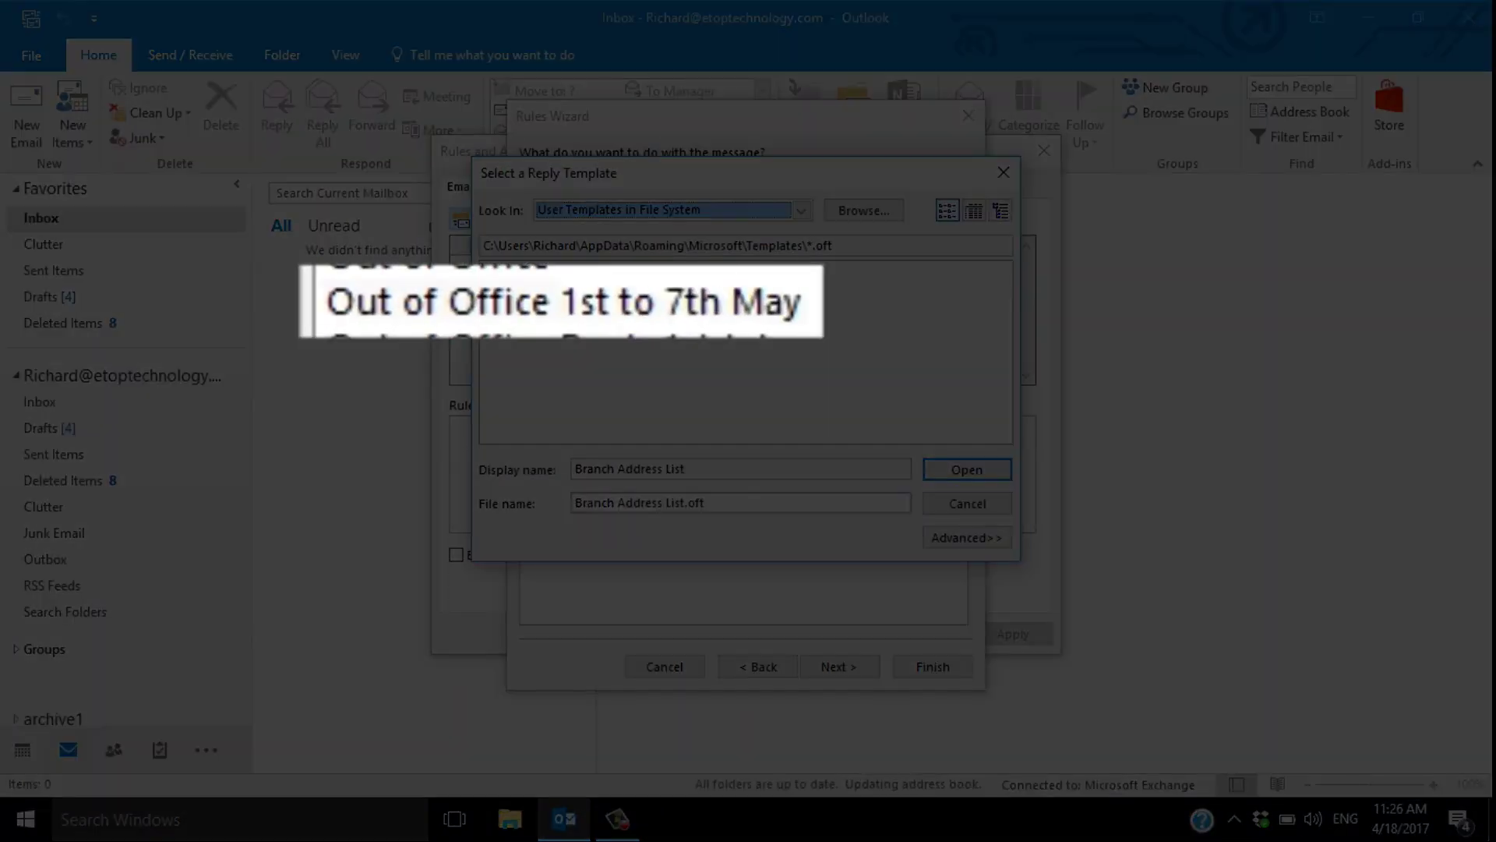
click(561, 302)
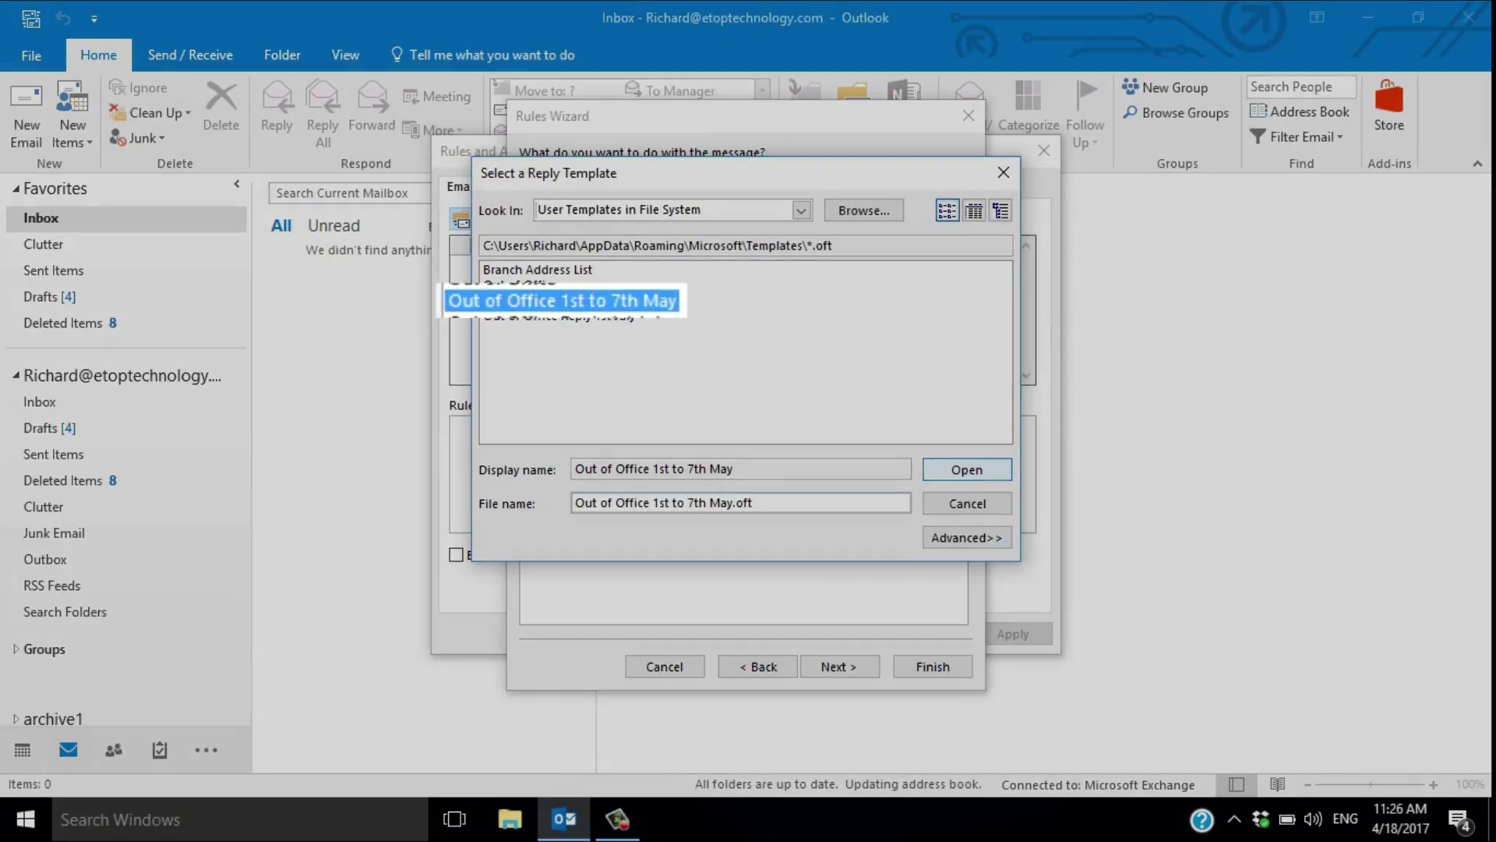
key(Return)
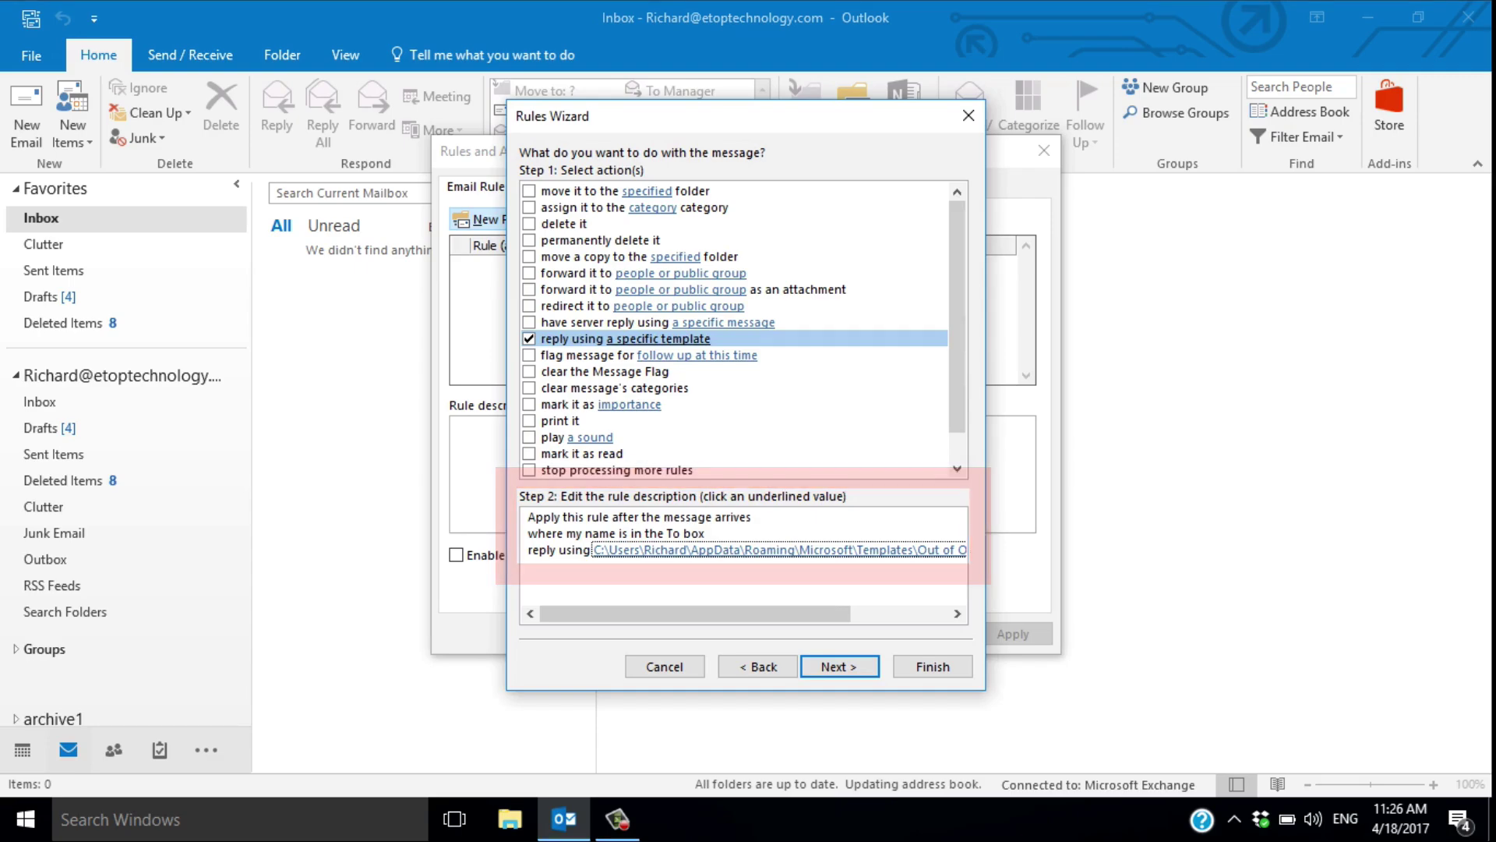
click(839, 666)
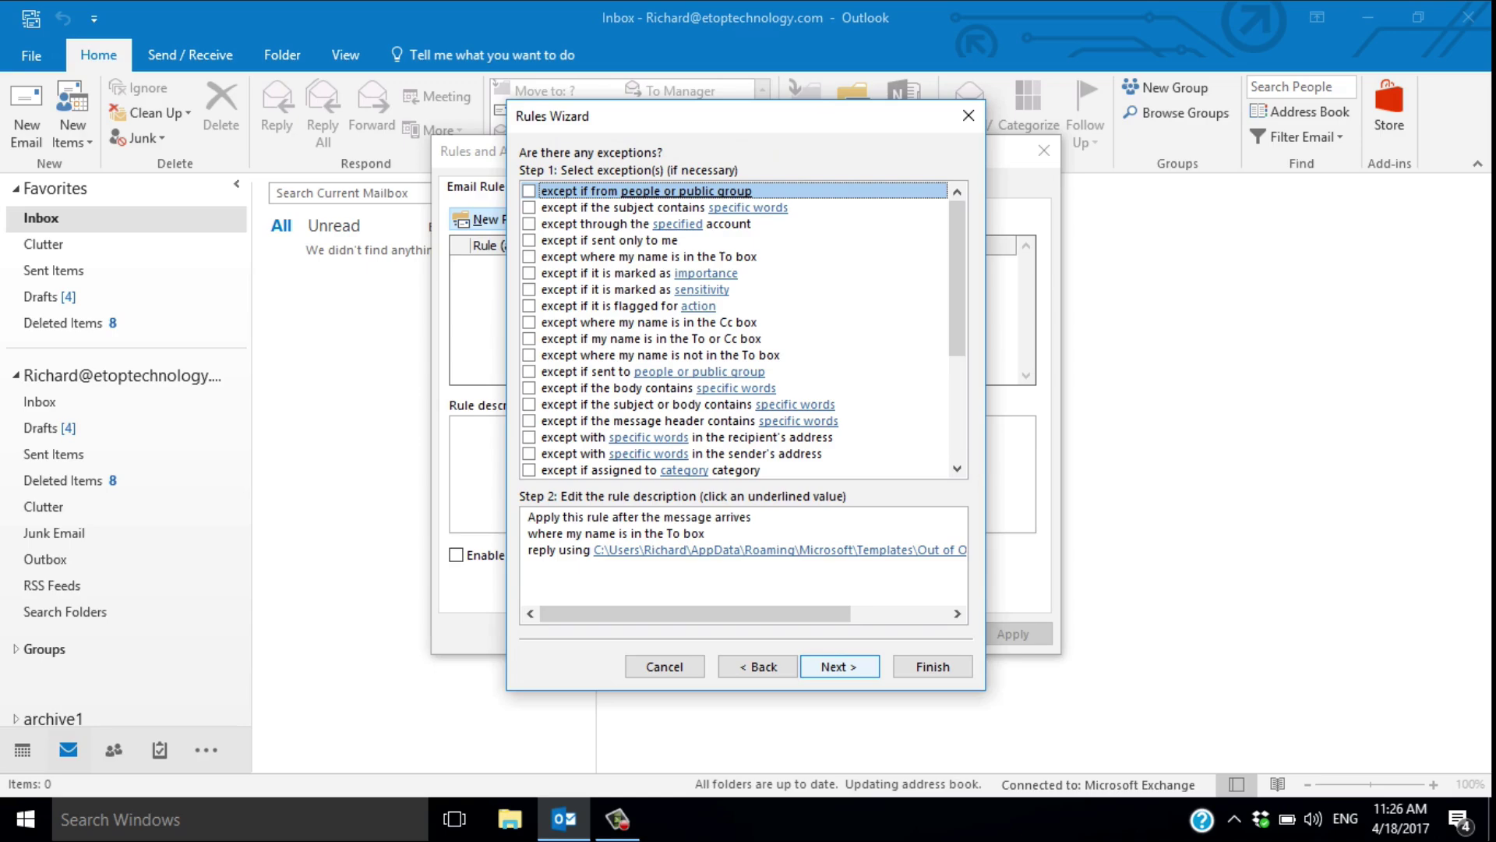
- Add the exception "except if it is an automatic reply" to the rule
click(779, 549)
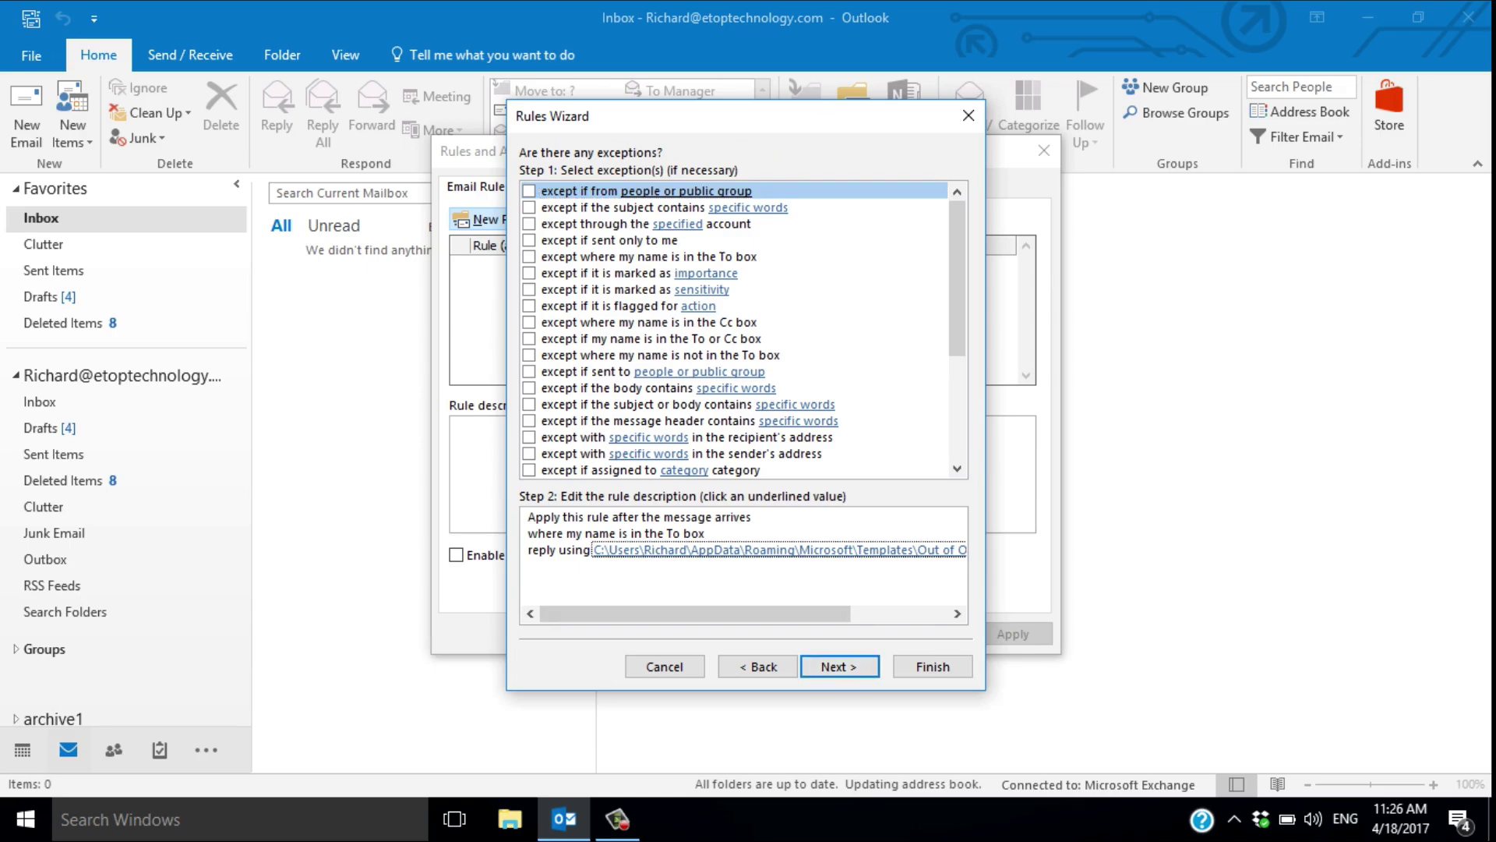
drag(957, 279, 957, 306)
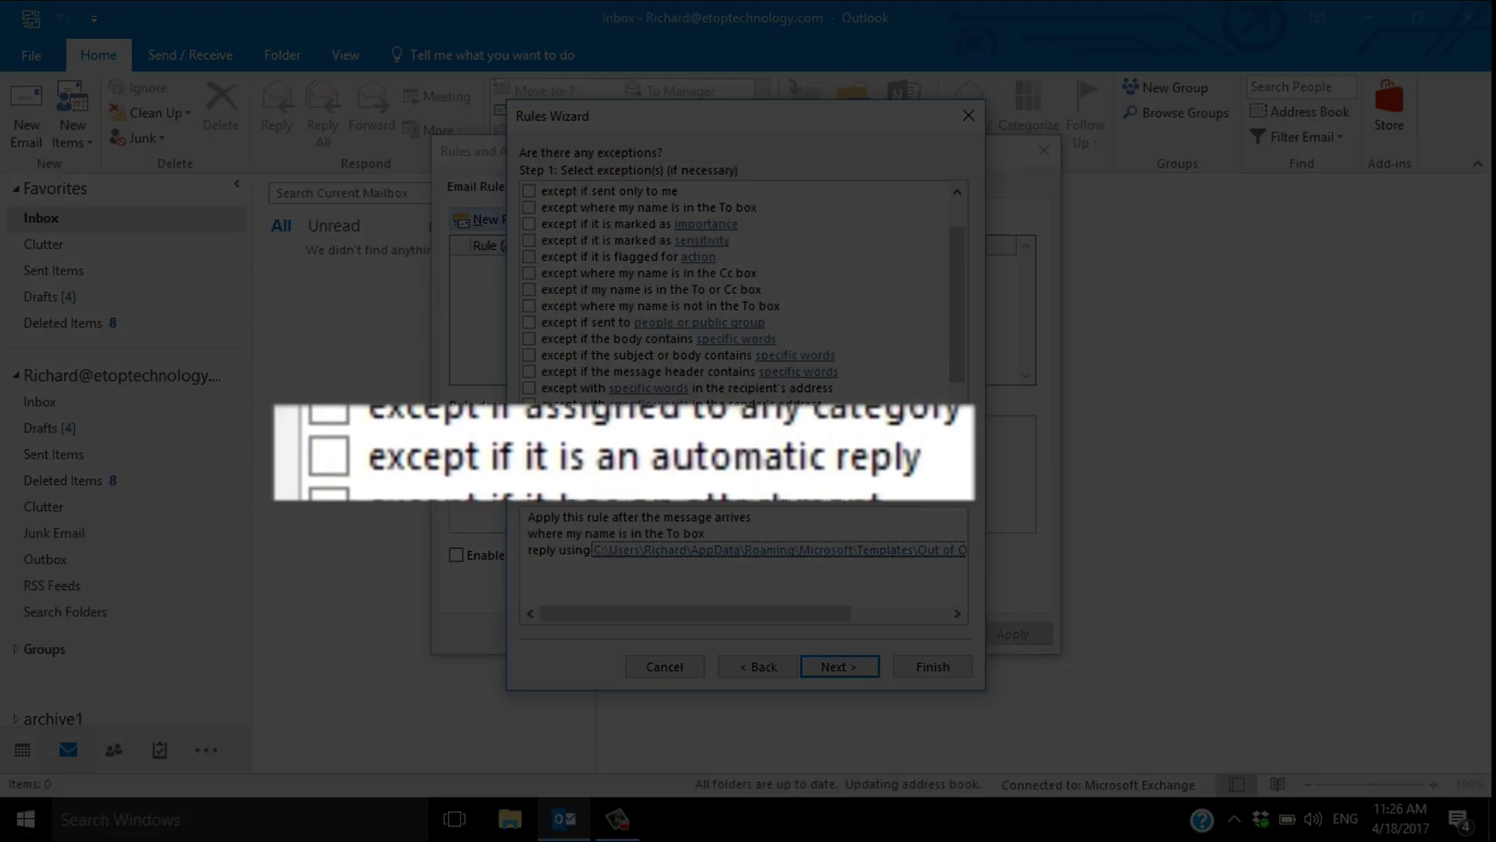
click(328, 456)
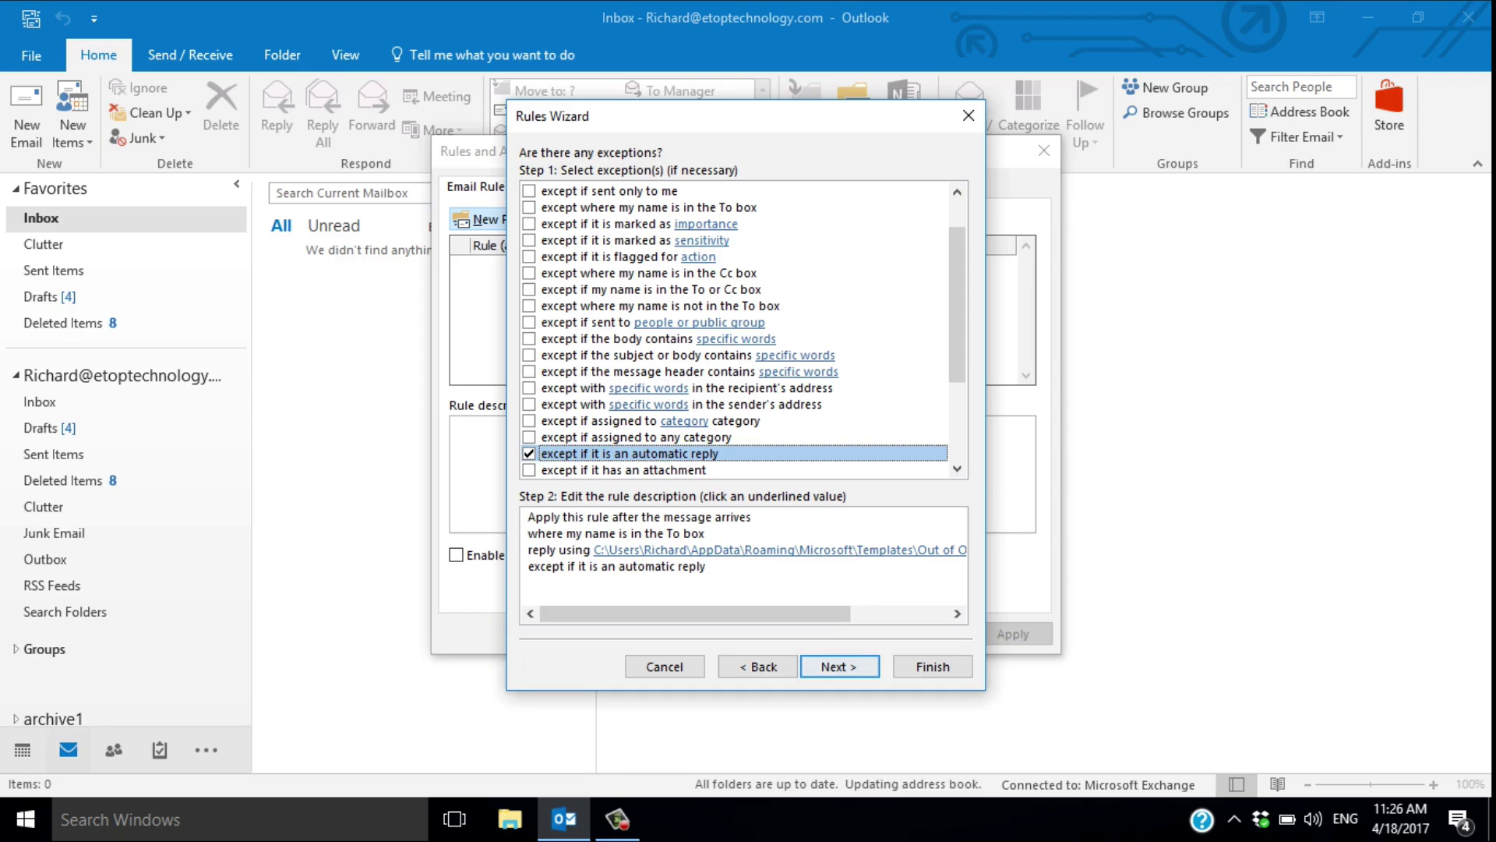
key(Return)
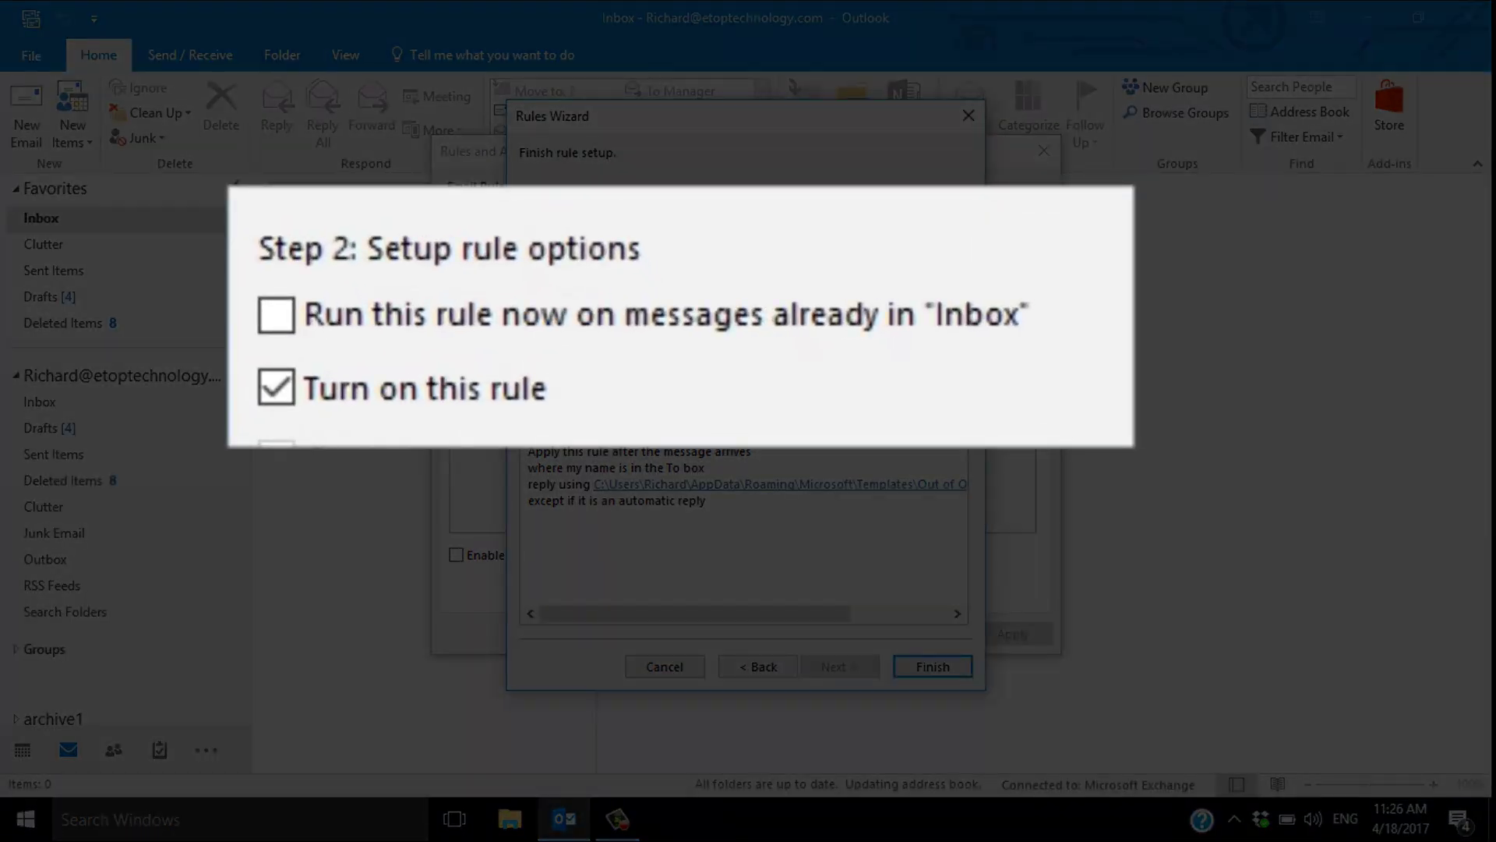
- Finish the rule under its suggested name with "Turn on this rule" enabled, and save it to the mailbox's rules
key(Tab)
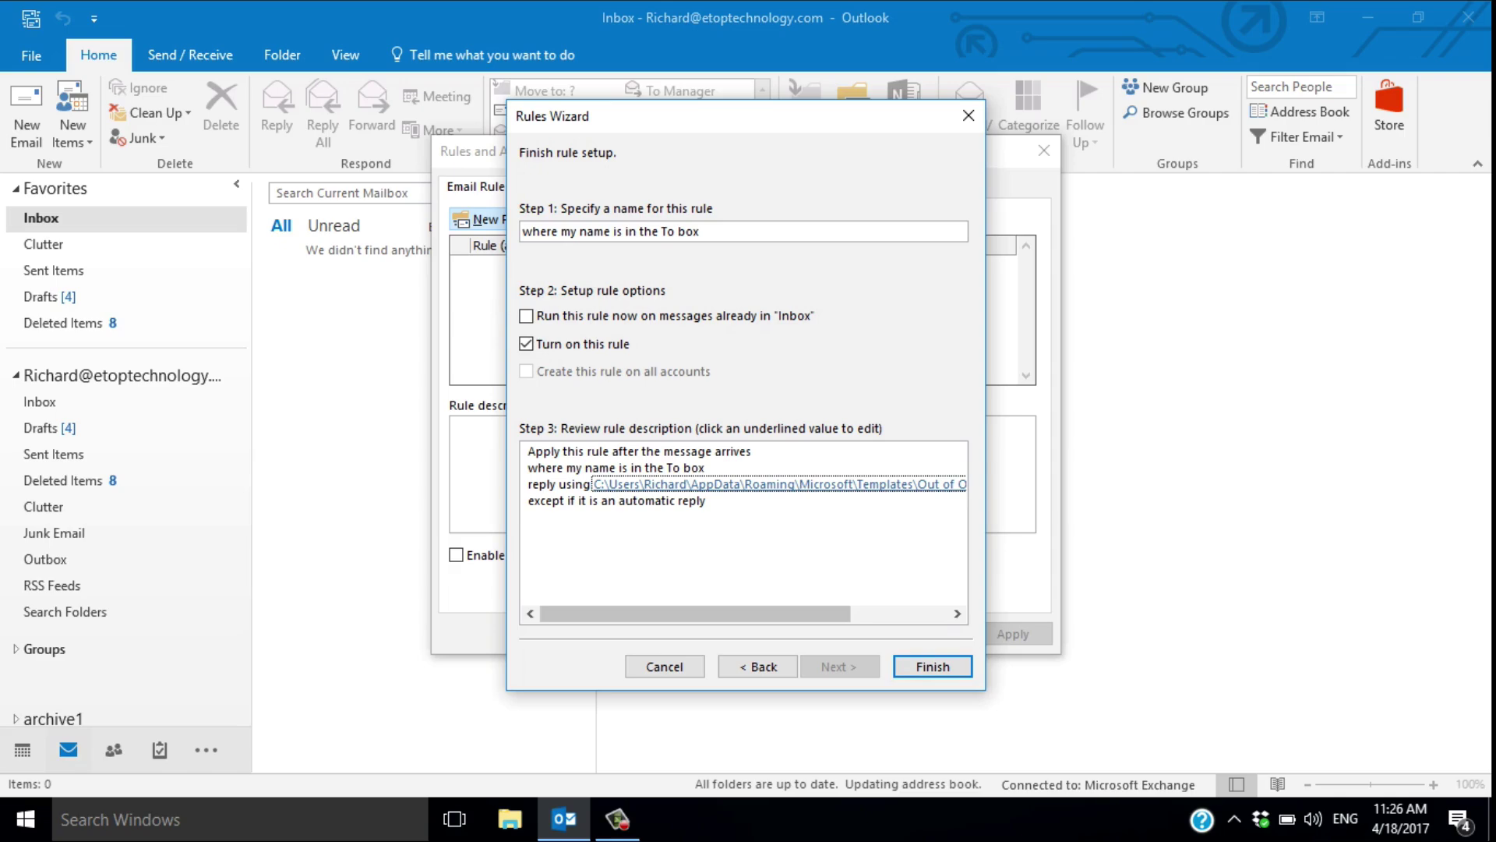
key(Return)
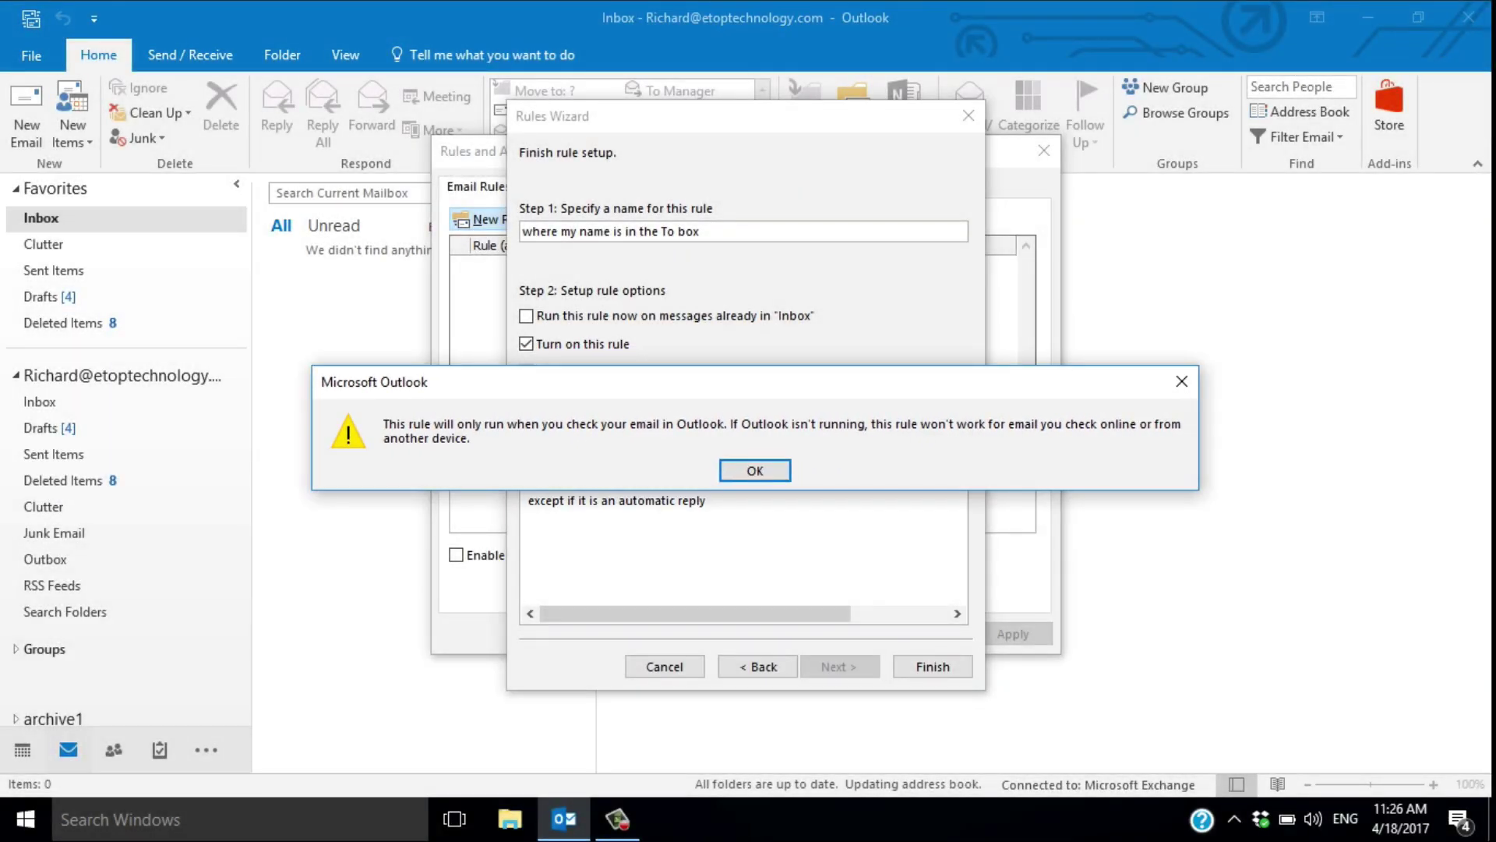
key(Return)
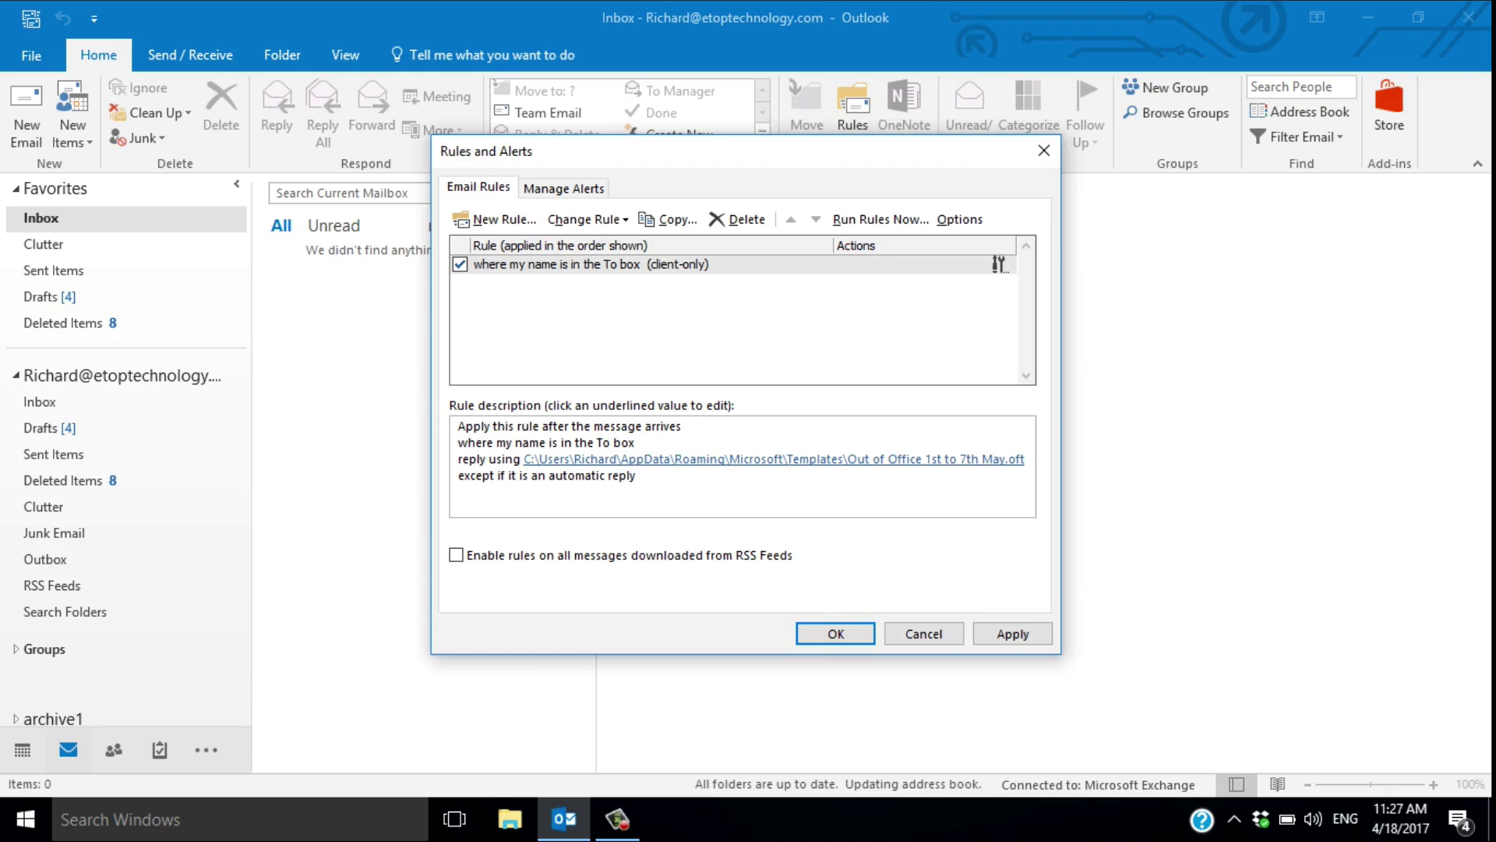
key(Return)
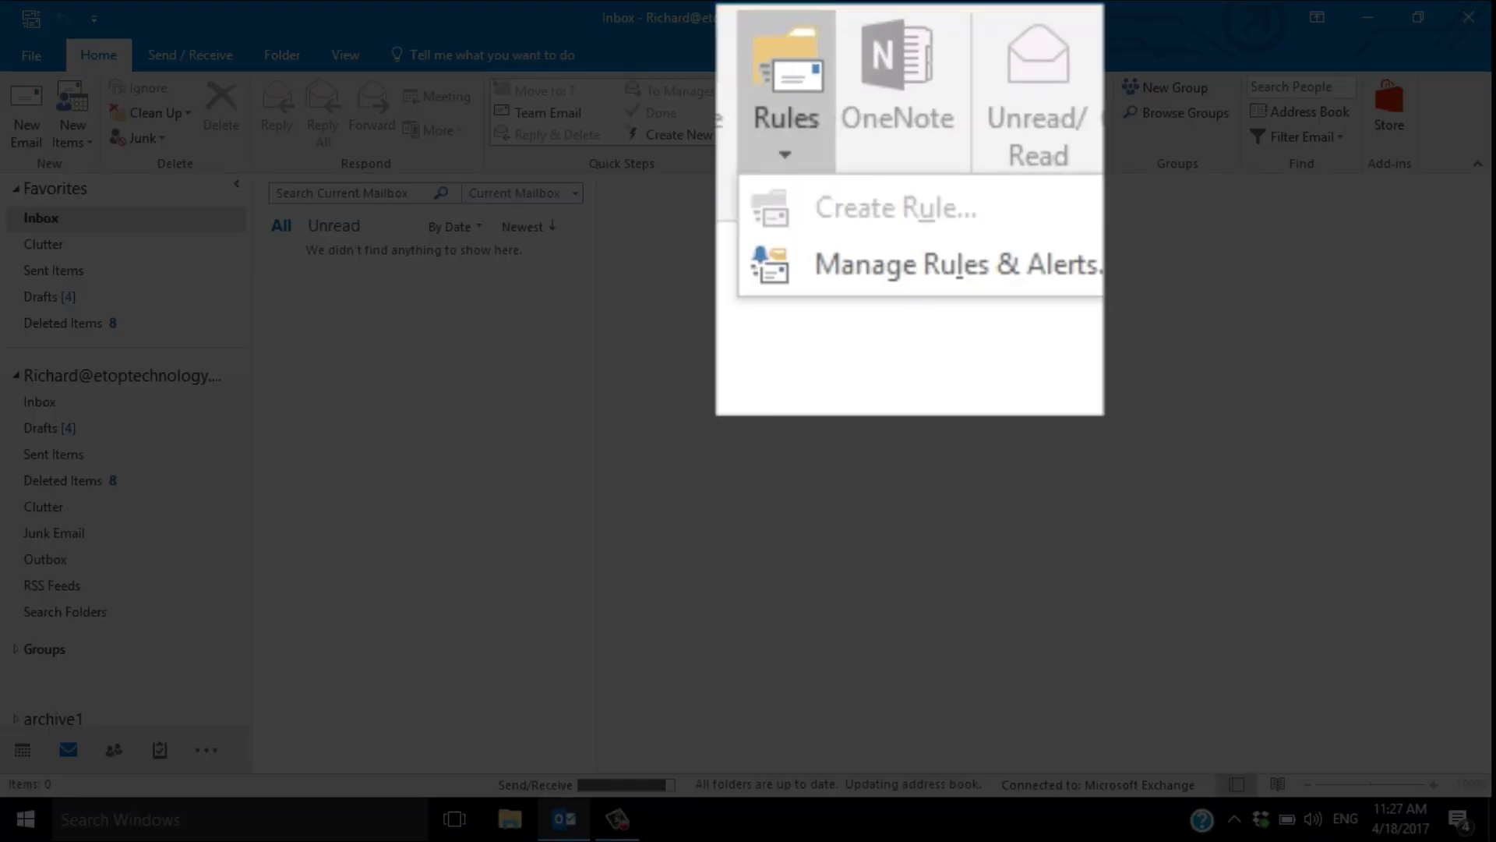
- Reopen the email rules and deactivate the "where my name is in the To box" rule
click(919, 264)
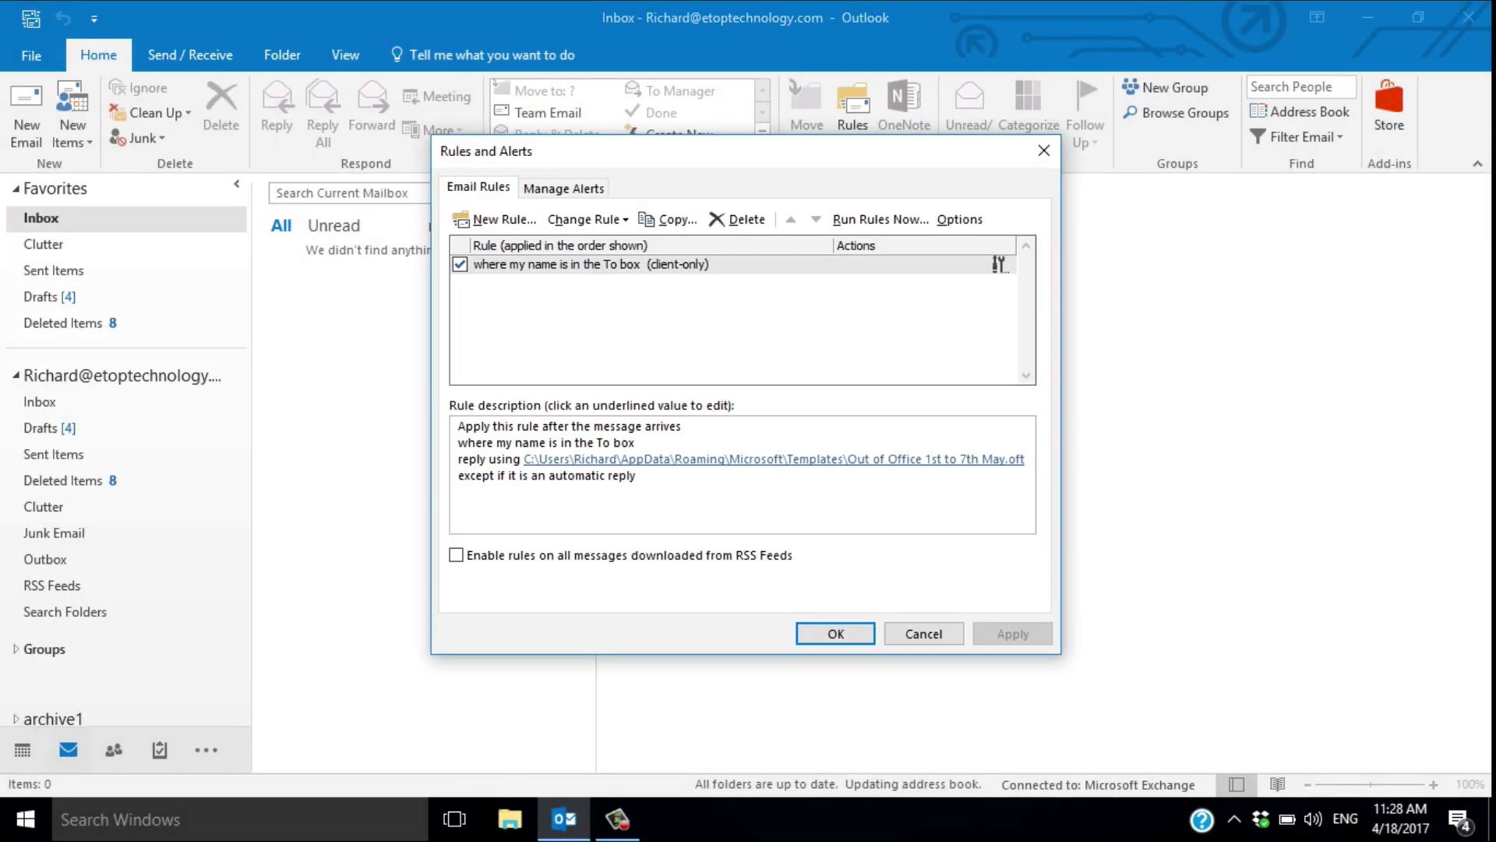
click(460, 264)
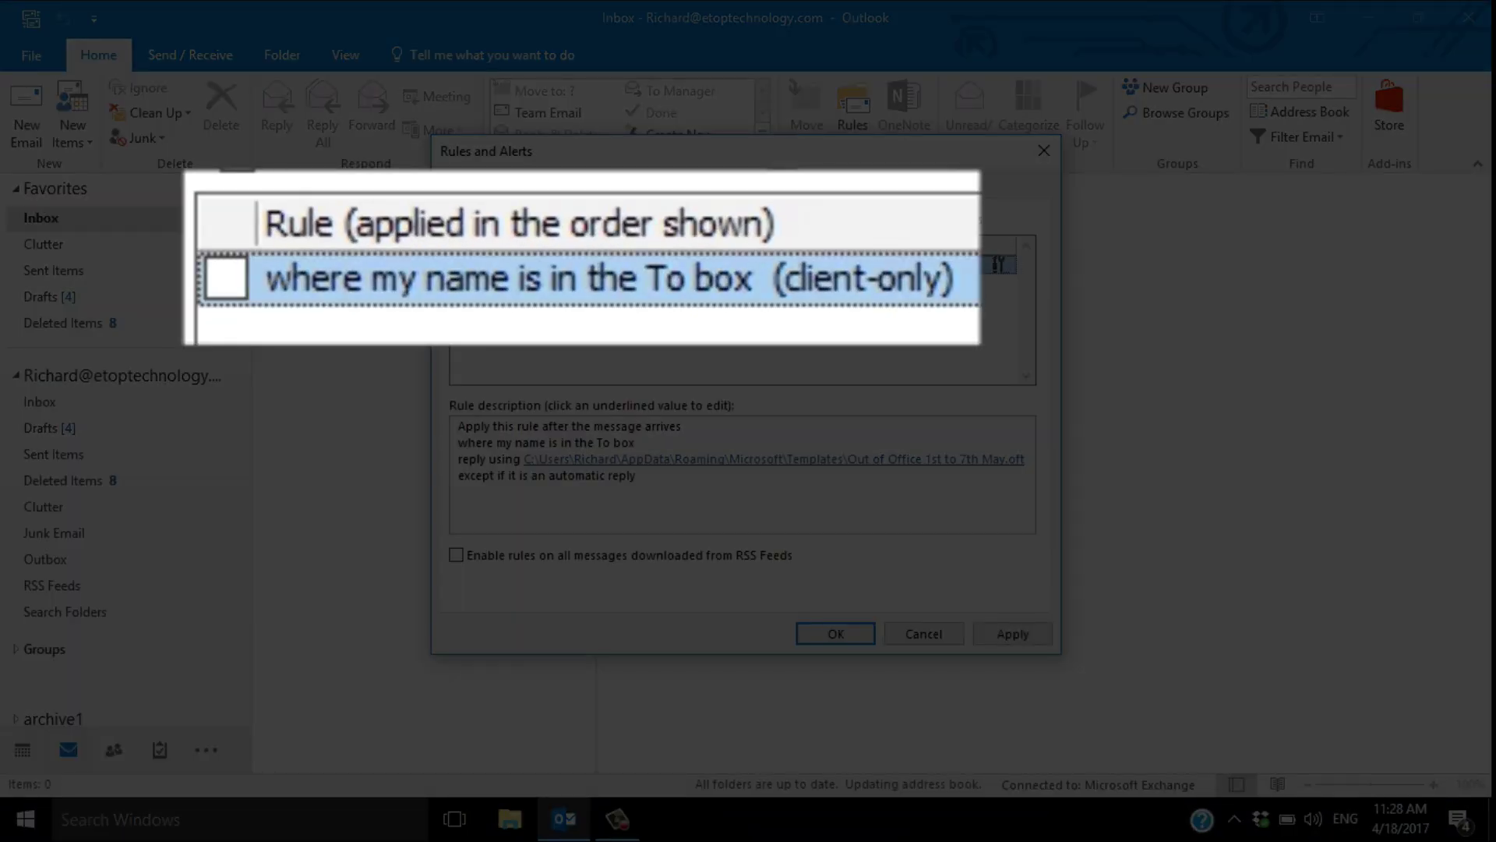